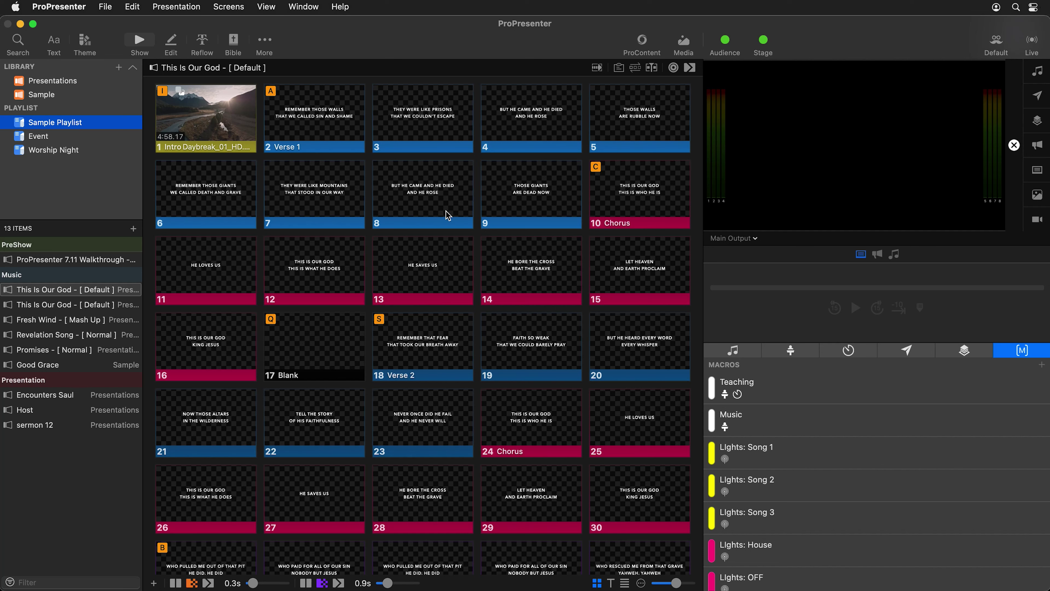
- Add a new theme from the Themes list and save it as 'Lower Thirds'
left_click(84, 40)
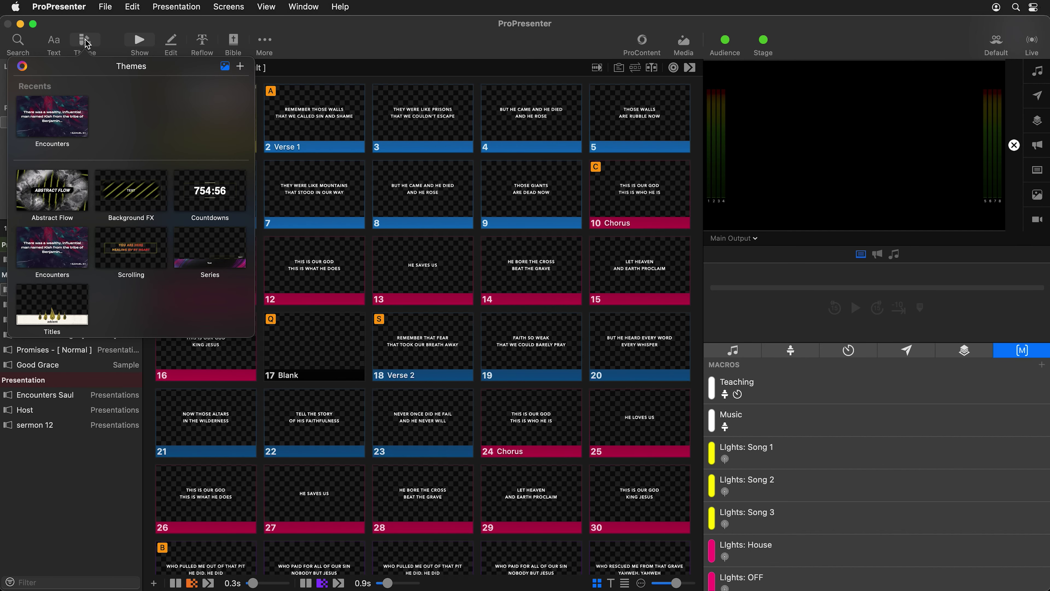
left_click(241, 68)
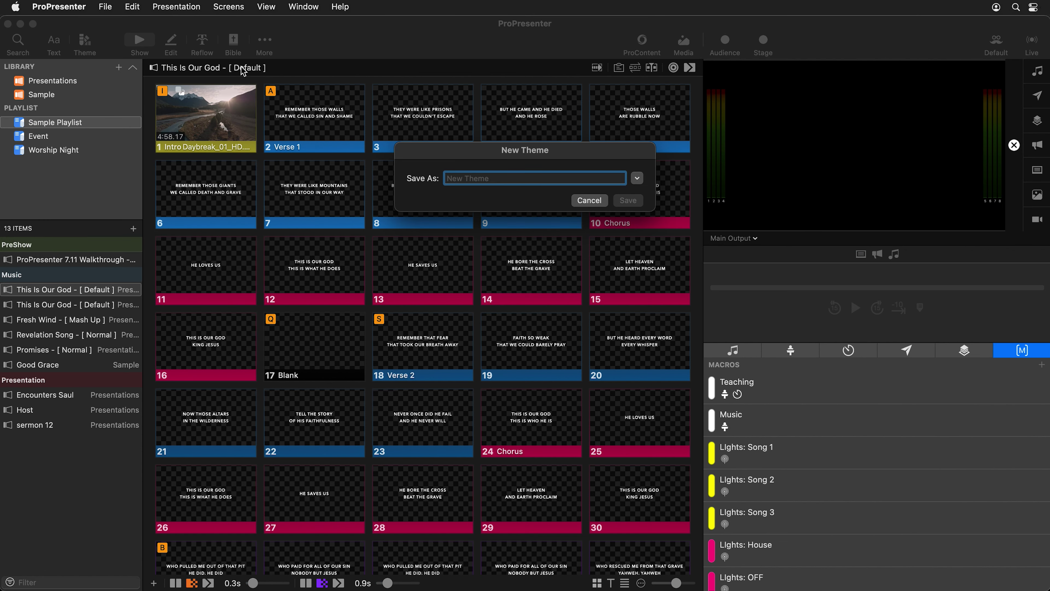
type("Lower Thirds")
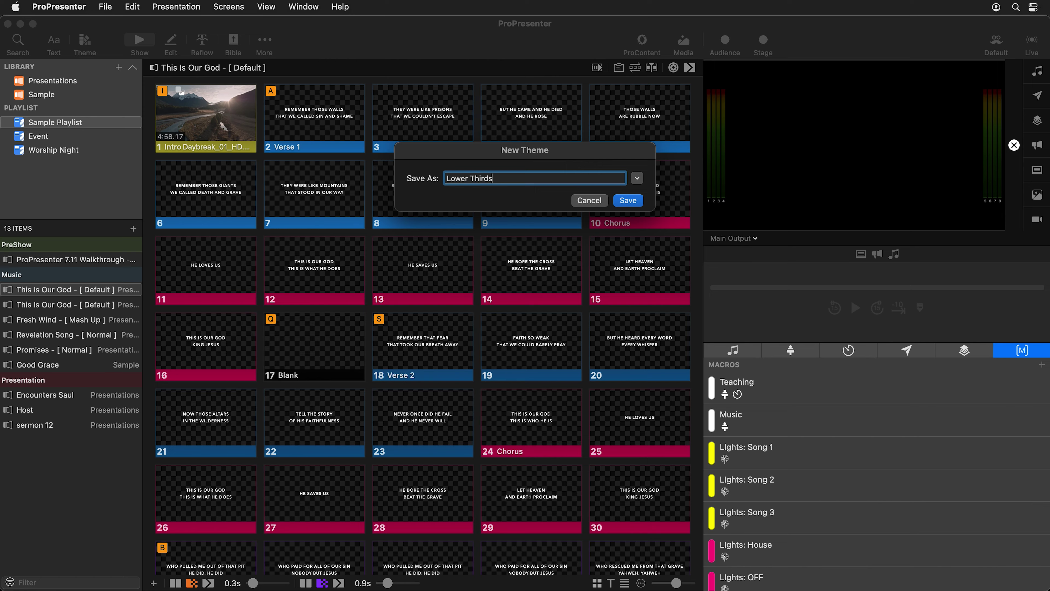
key("Return")
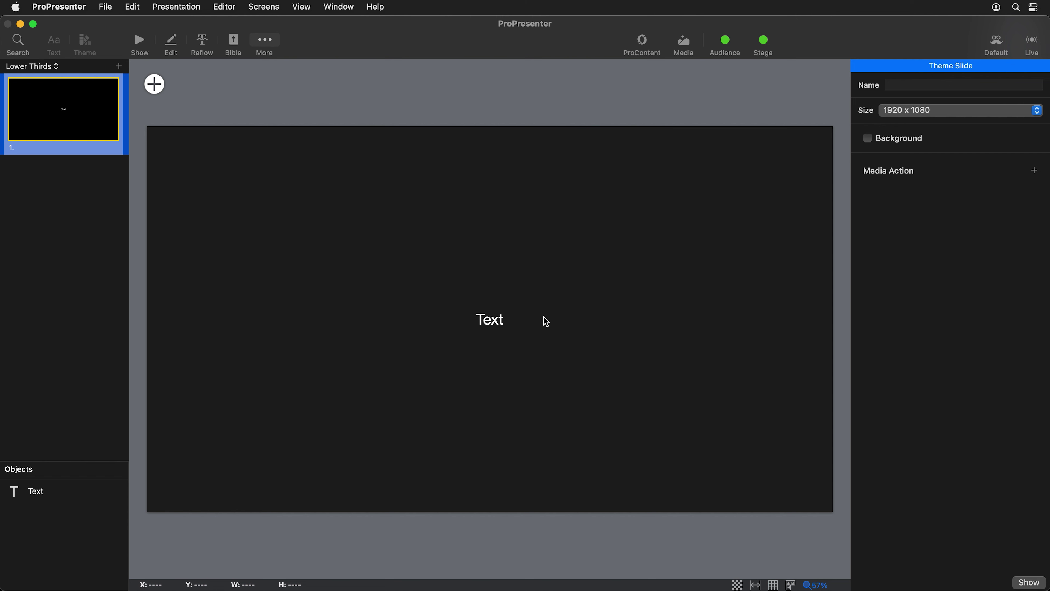
- Resize the Text object into a 1620 × 246.6 strip at y 781.2 along the slide's bottom
left_click(497, 316)
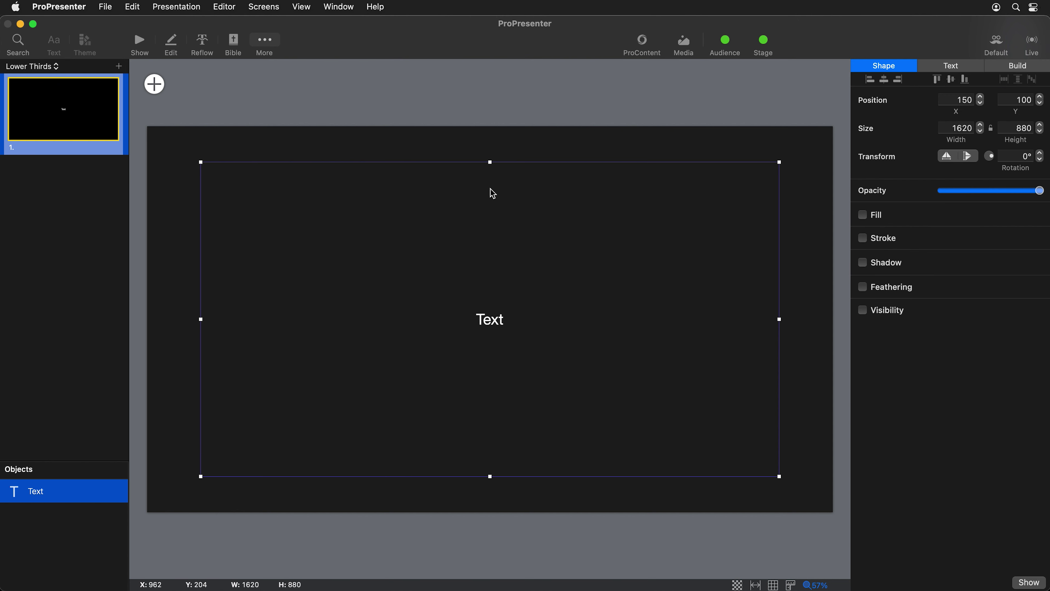
left_click_drag(500, 181, 496, 403)
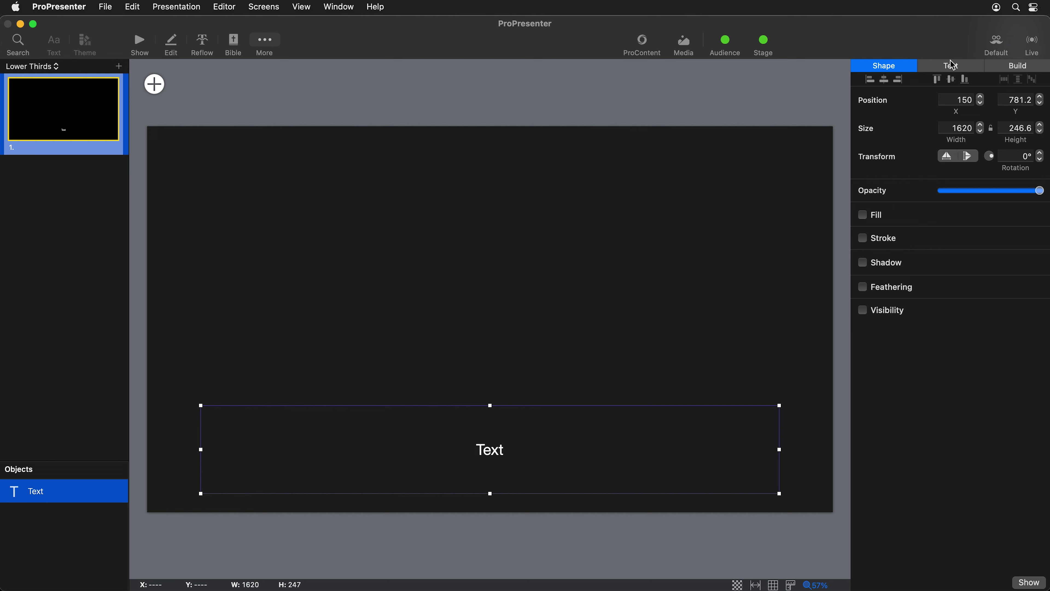
- Set the theme text to 50-point Bold
left_click(952, 68)
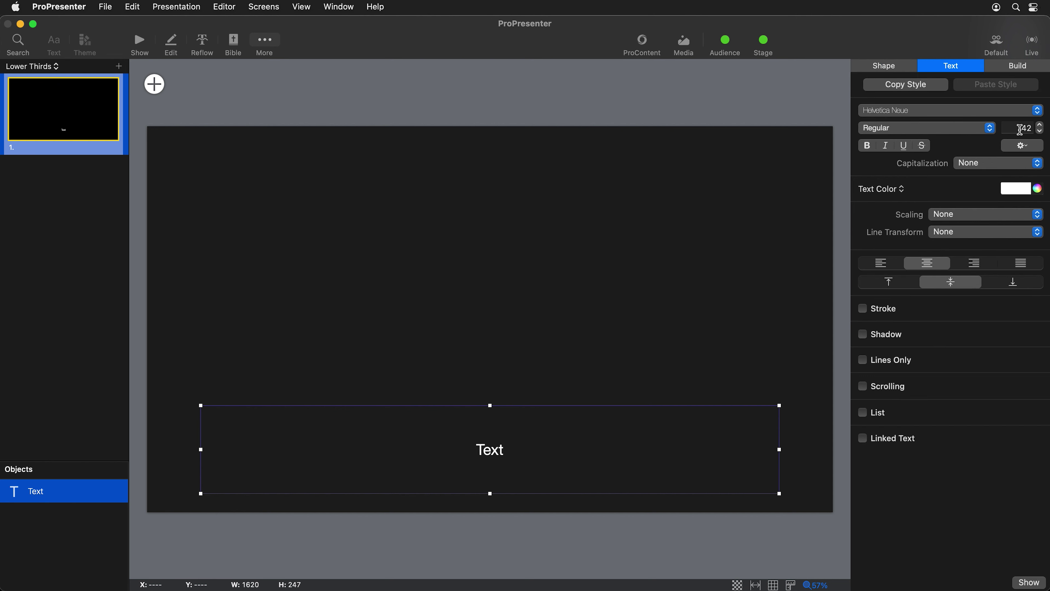
left_click(1019, 128)
type("50")
key("Return")
left_click(894, 130)
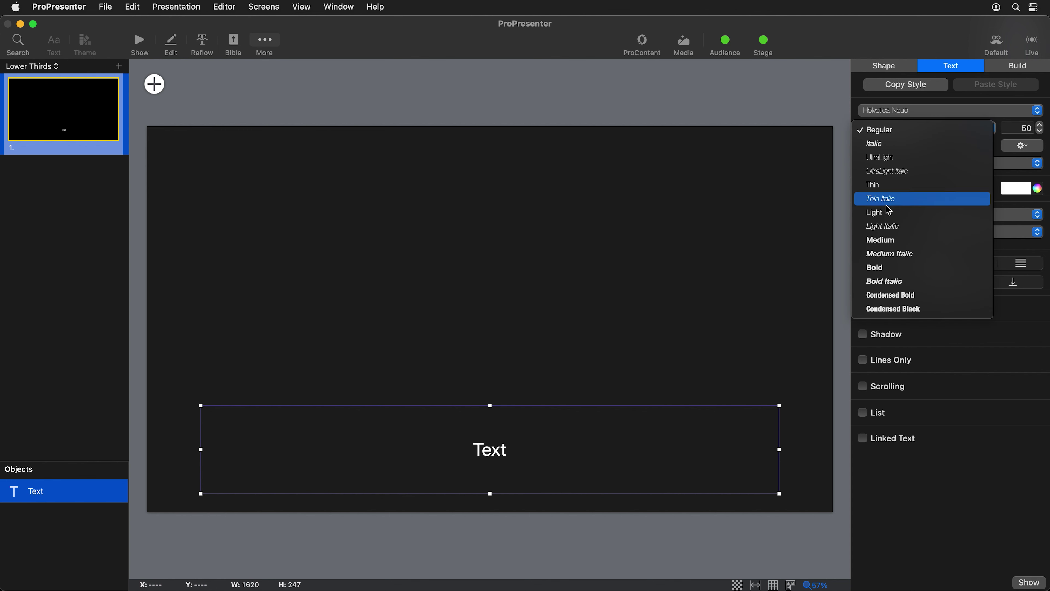
left_click(884, 267)
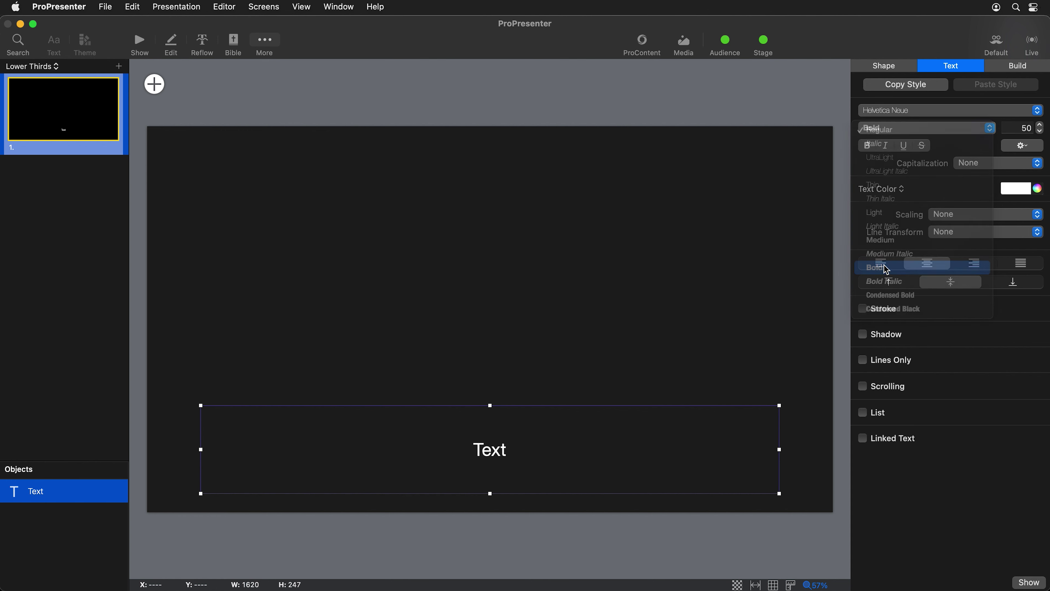
- Make the text All Caps with a character spacing of 5
left_click(976, 162)
left_click(976, 182)
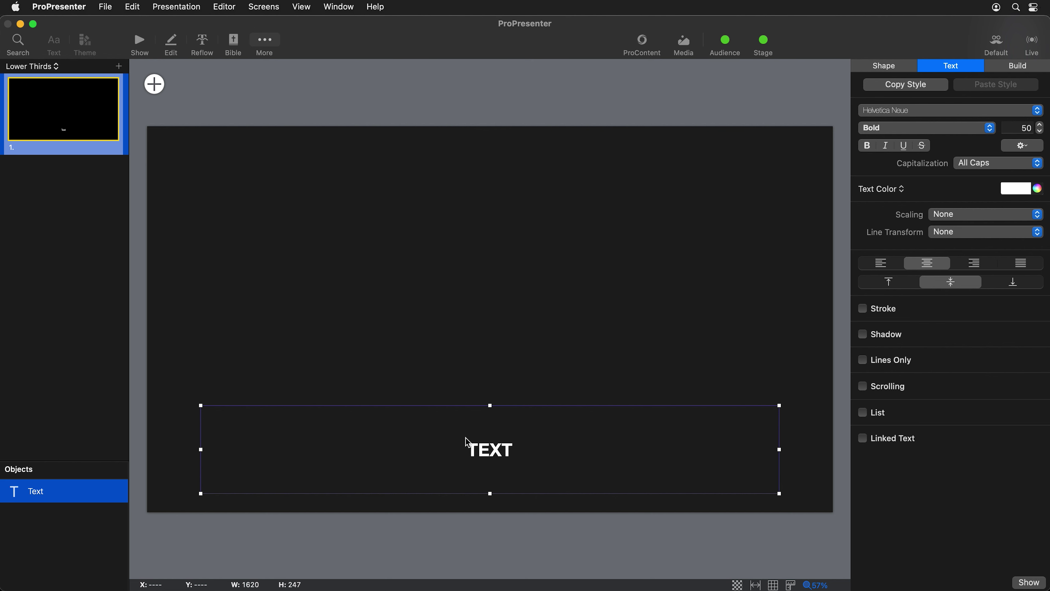
left_click(1023, 146)
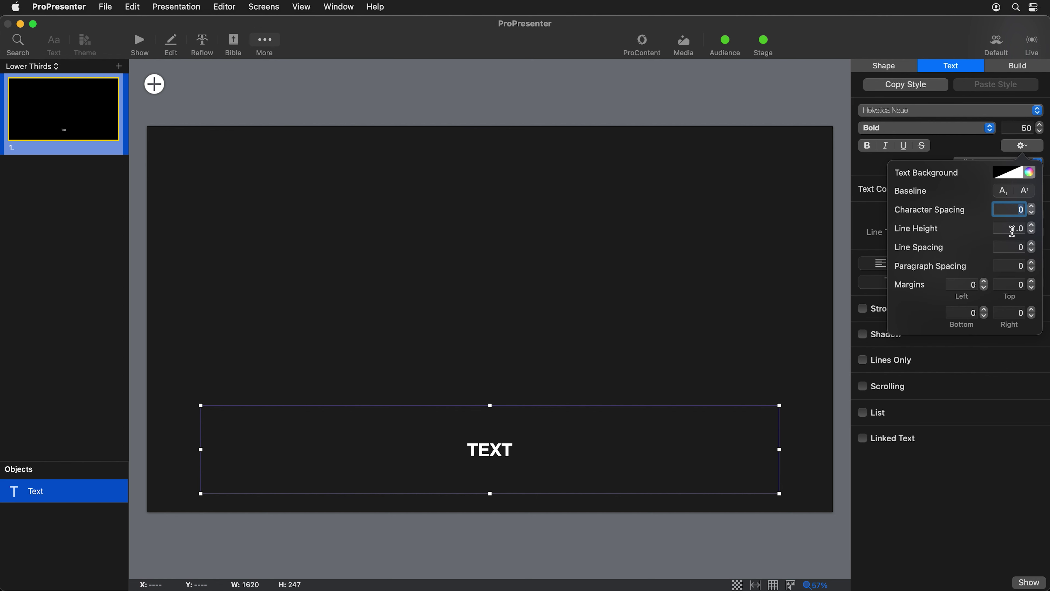
type("5")
key("Return")
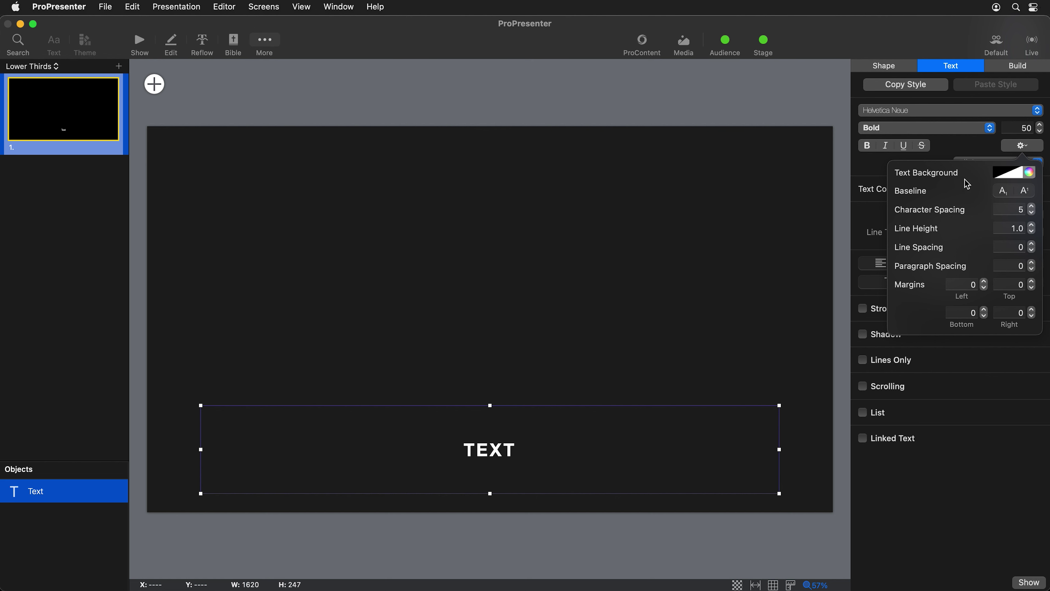
left_click(953, 146)
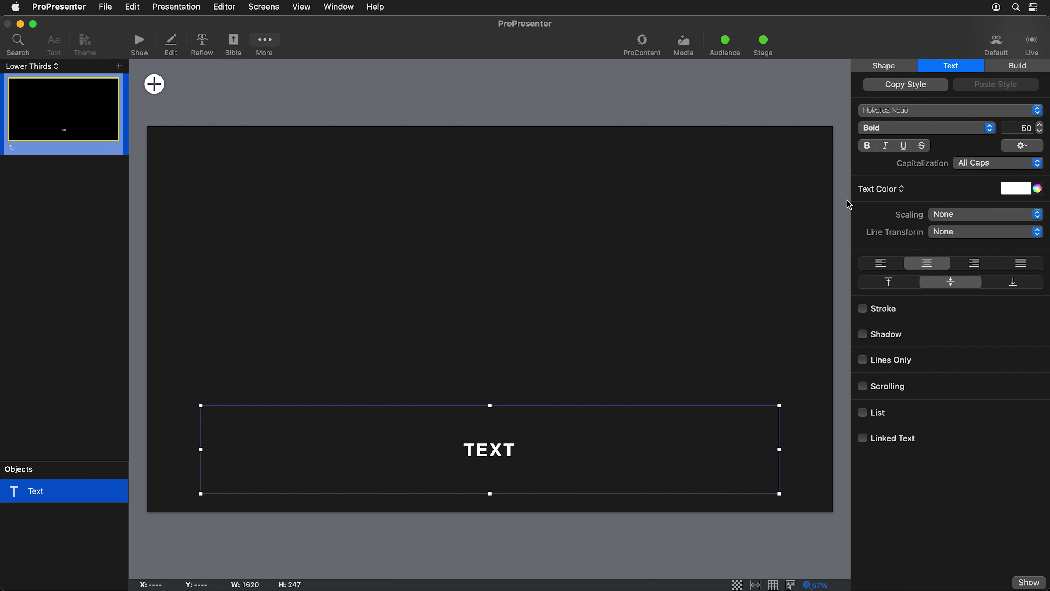
- Replace the placeholder with Line 1, Line 2, Line 3 and lower the box to 220 high
double_click(515, 455)
key("BackSpace")
type("Line 1")
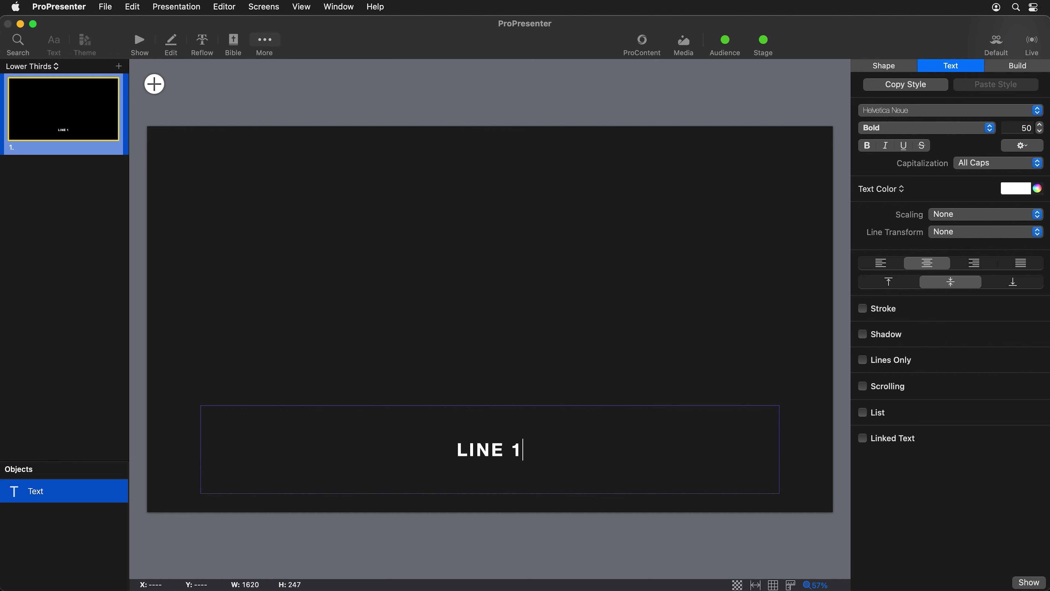
key("Return")
type("Line 2")
key("Return")
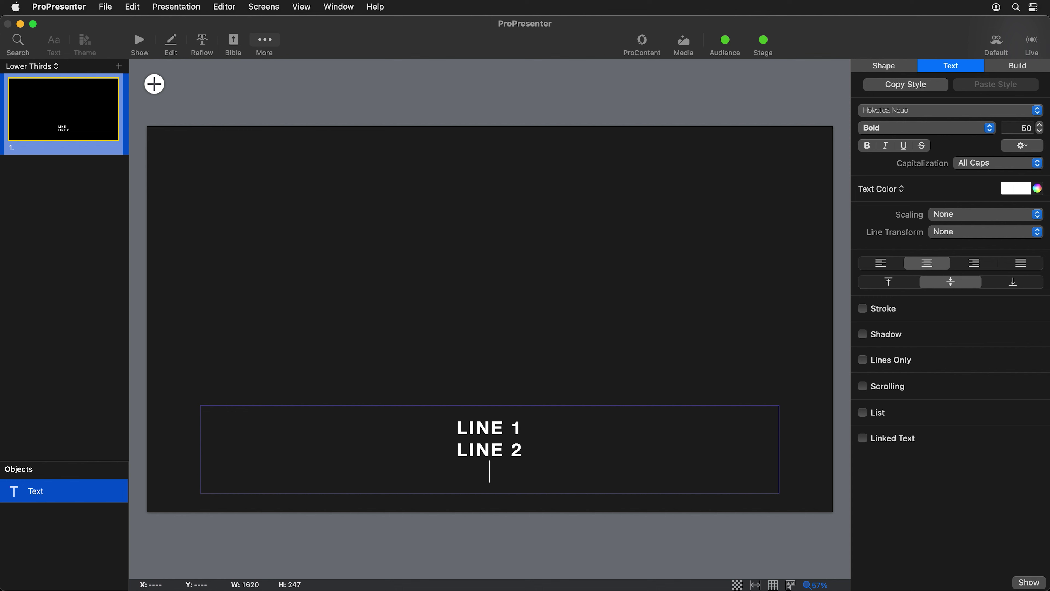
type("Line 3")
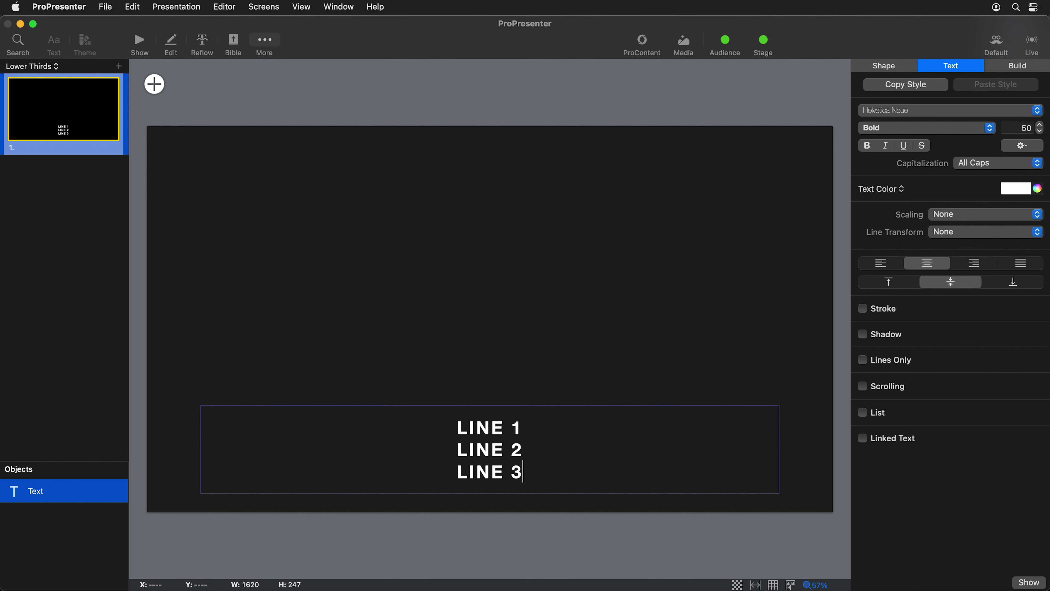
left_click(501, 343)
left_click(494, 457)
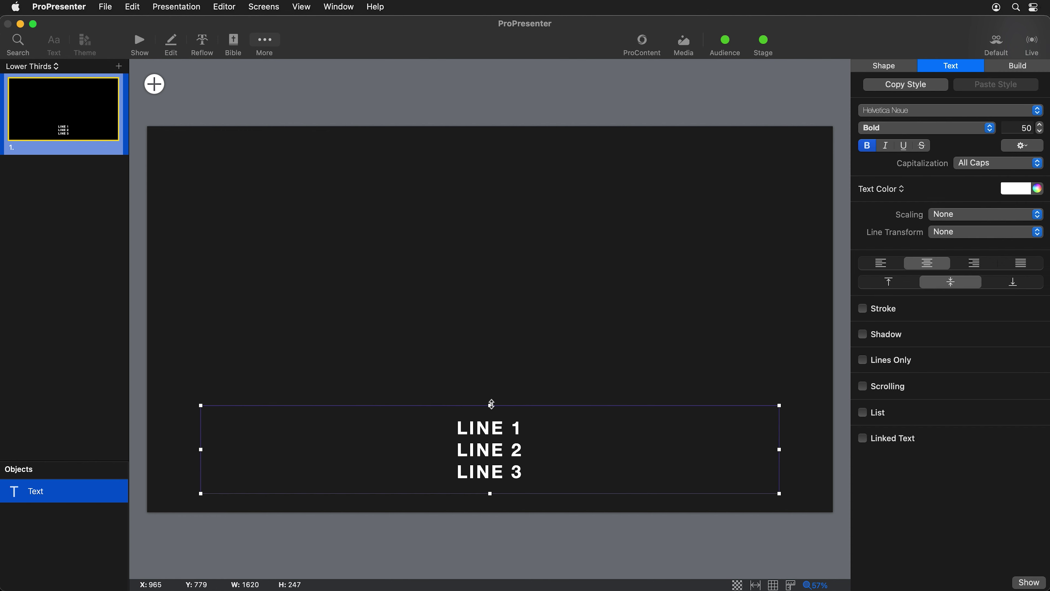
left_click_drag(491, 403, 495, 456)
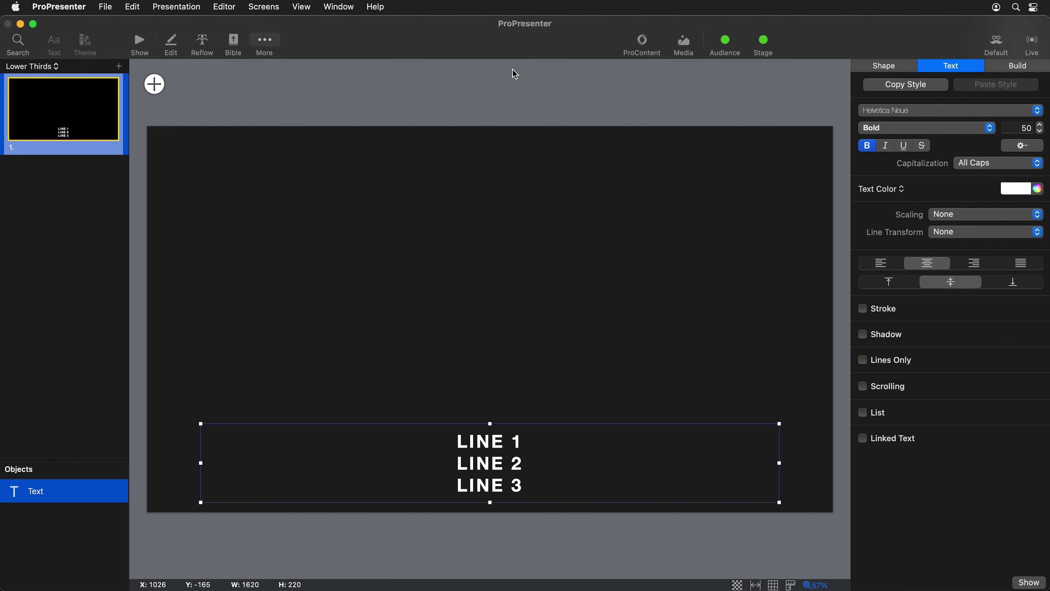
- Enter 'Lower Music' as the Theme Slide Name for the Lower Thirds slide
left_click(509, 93)
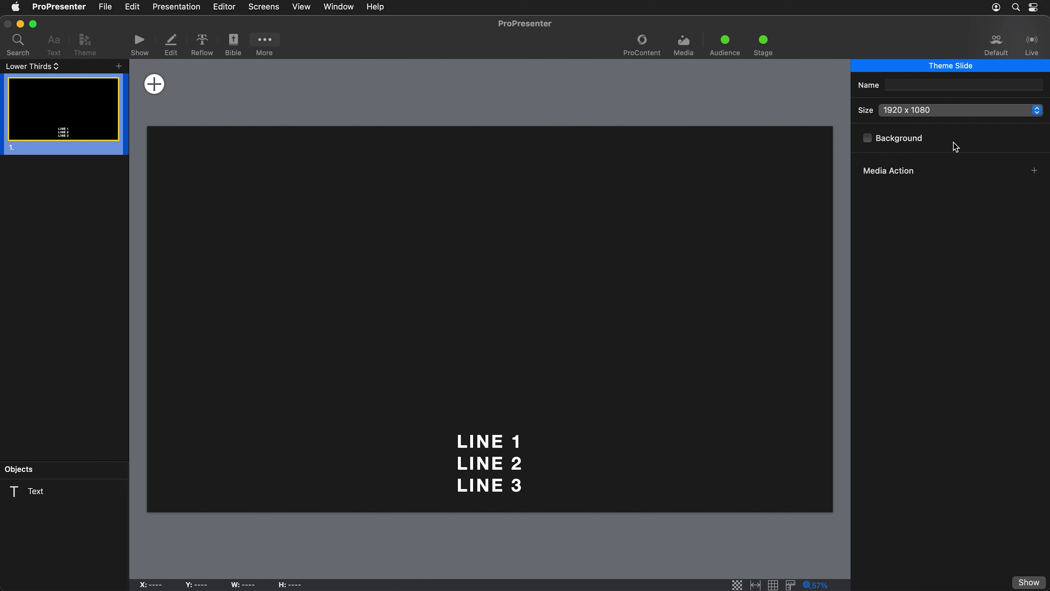
left_click(903, 85)
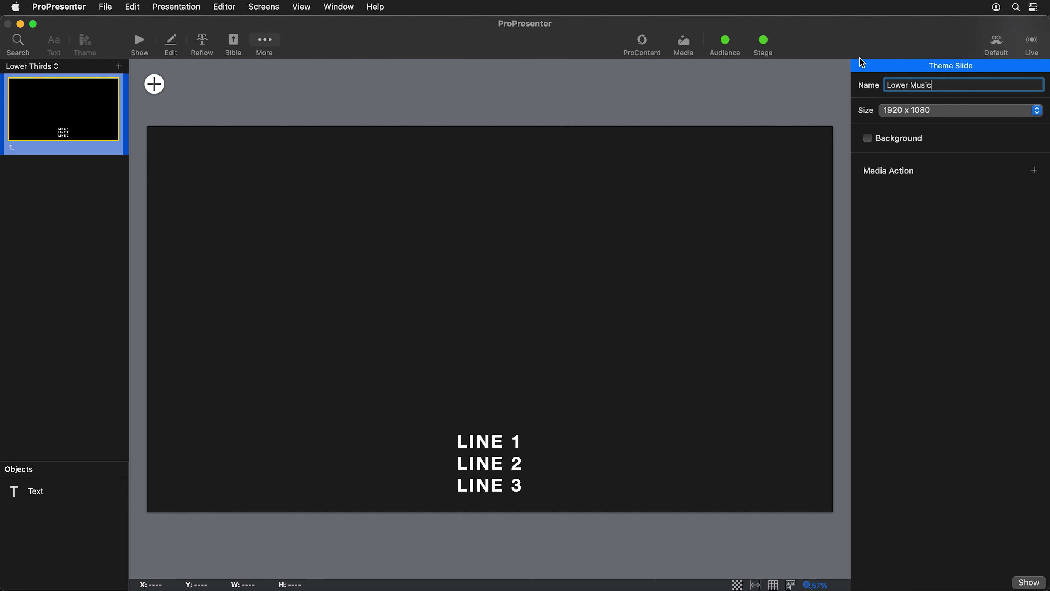
left_click(754, 87)
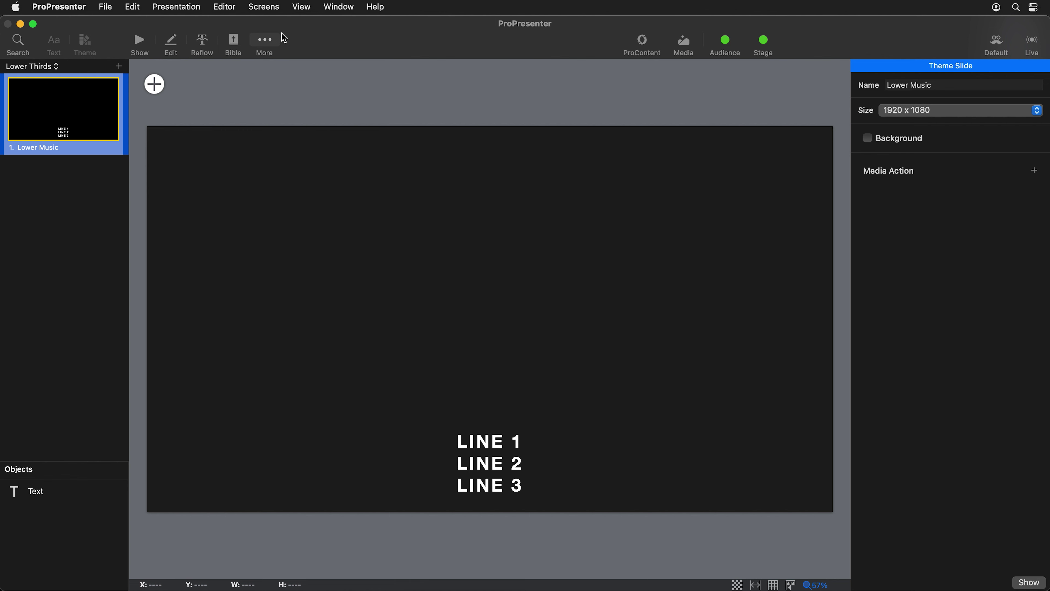
- Add a look preset named 'Music' in the Edit Looks window
left_click(265, 9)
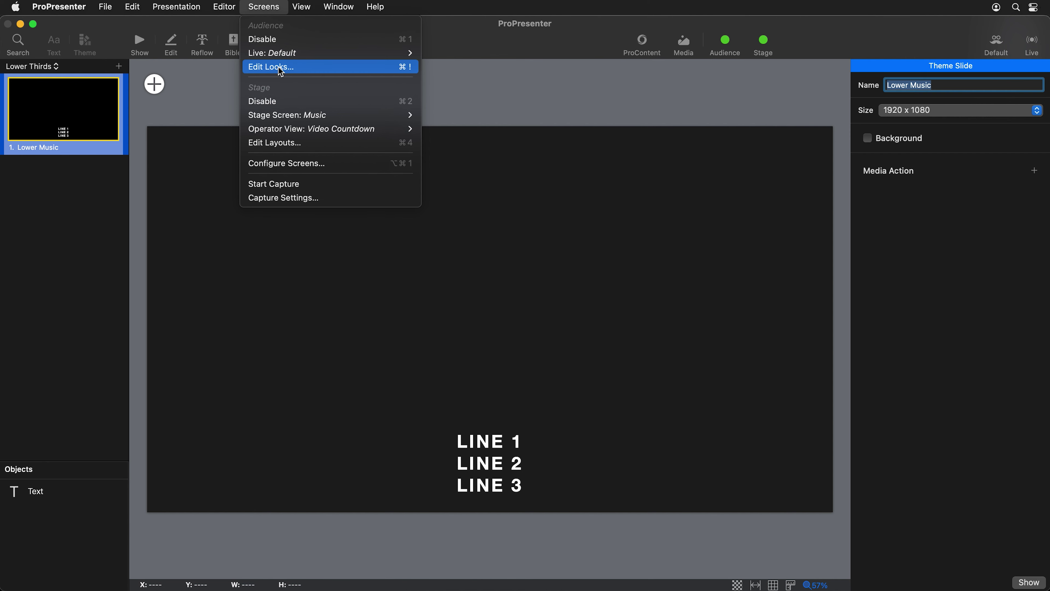
left_click(289, 68)
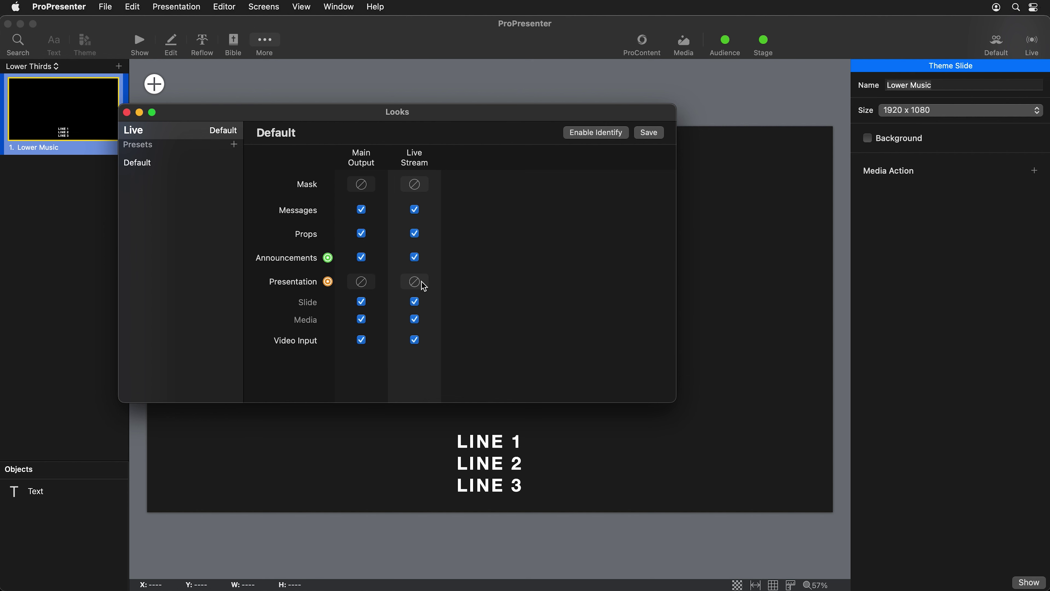
left_click(235, 146)
left_click(301, 136)
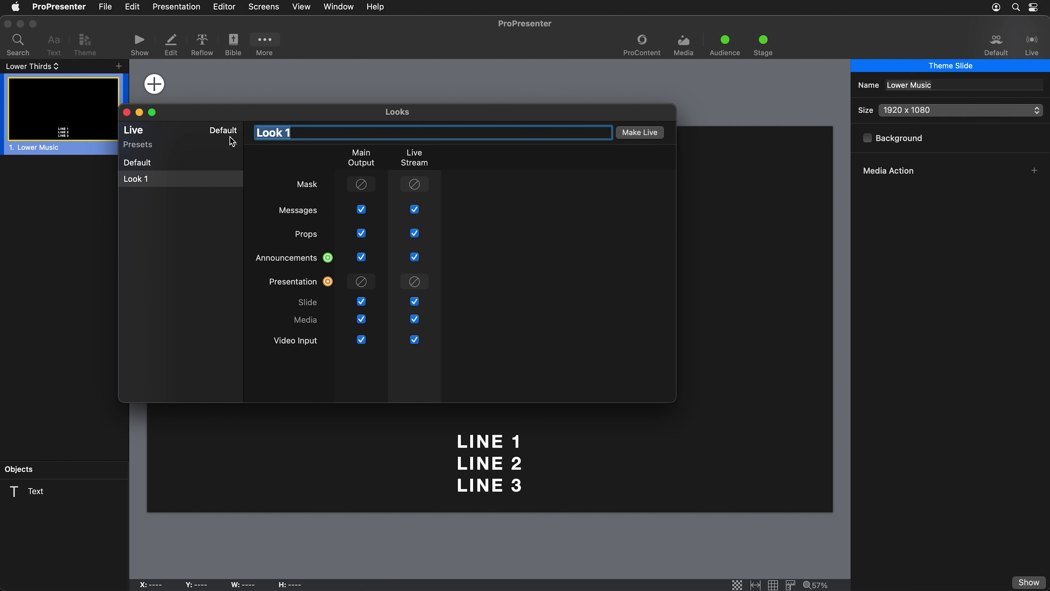
type("Music")
key("Return")
- Assign the Lower Thirds theme's Lower Music slide to the Music look's Live Stream presentation
left_click(419, 283)
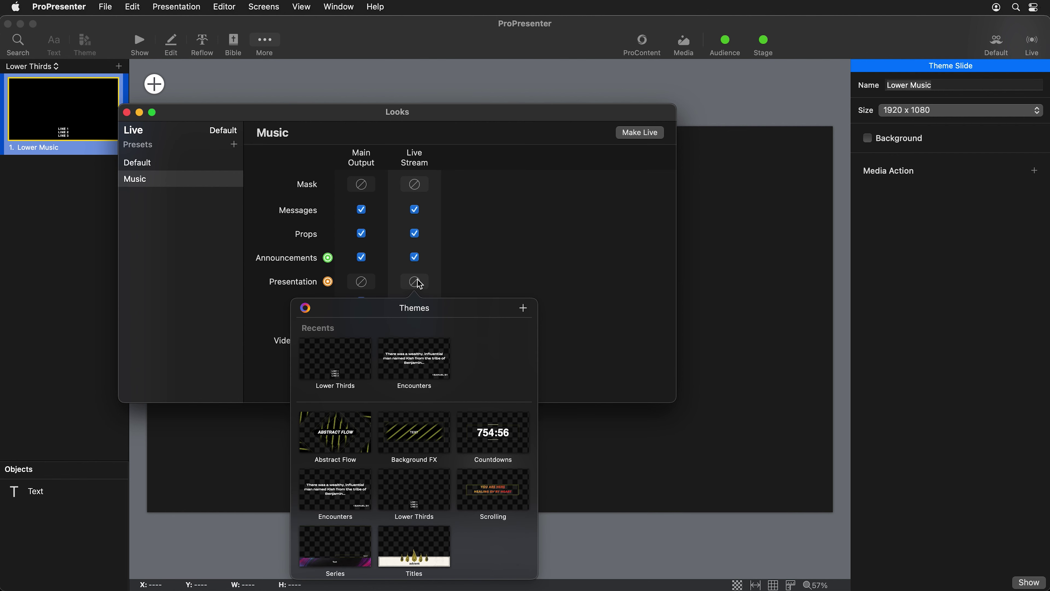
left_click(340, 368)
left_click(345, 357)
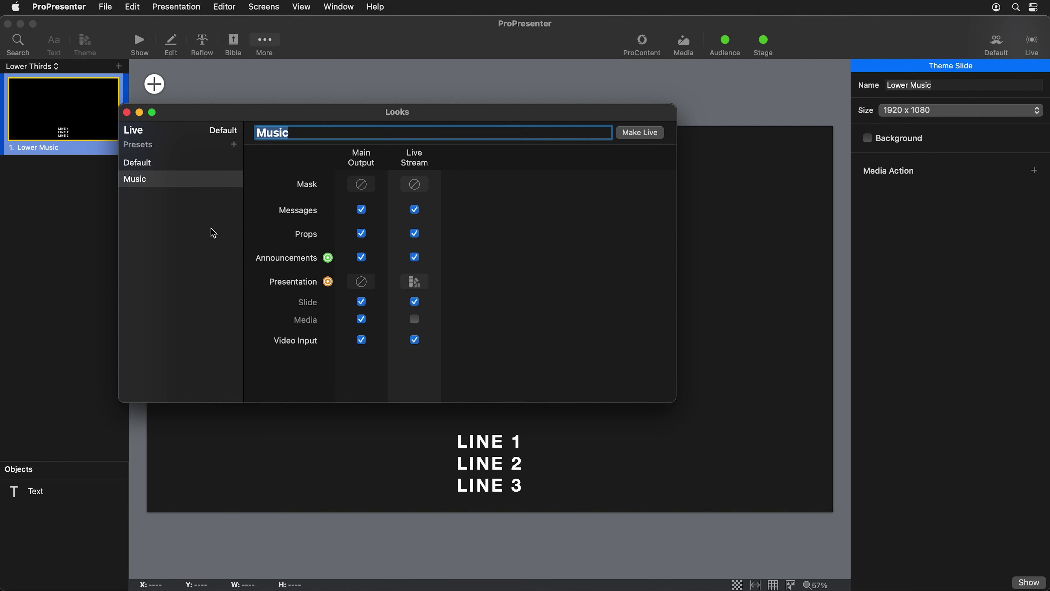
- Close the Looks window and put the intro video, then the Verse 1 lyrics, live
left_click(127, 112)
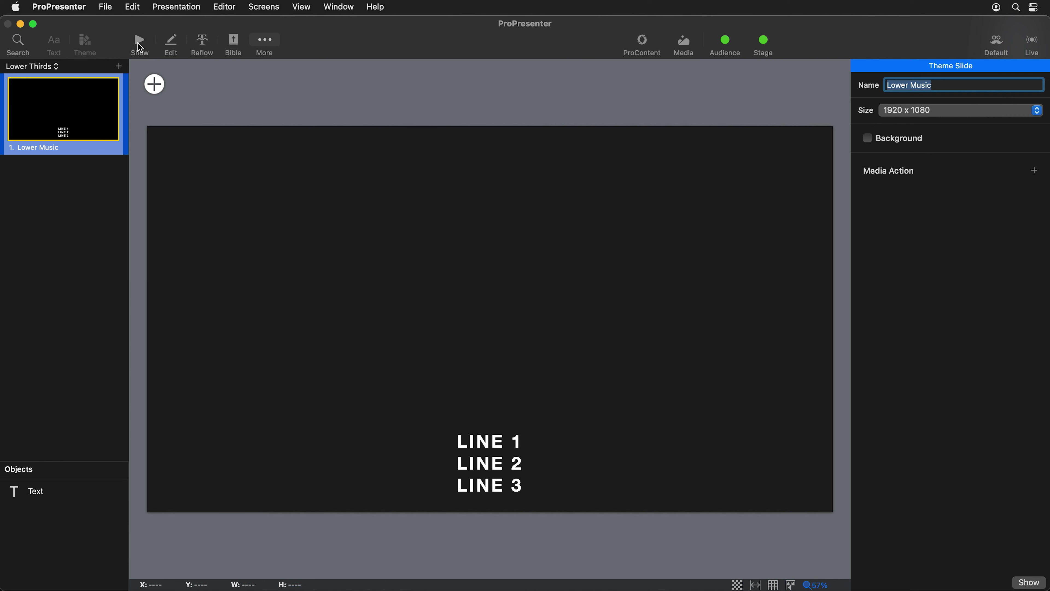
left_click(140, 41)
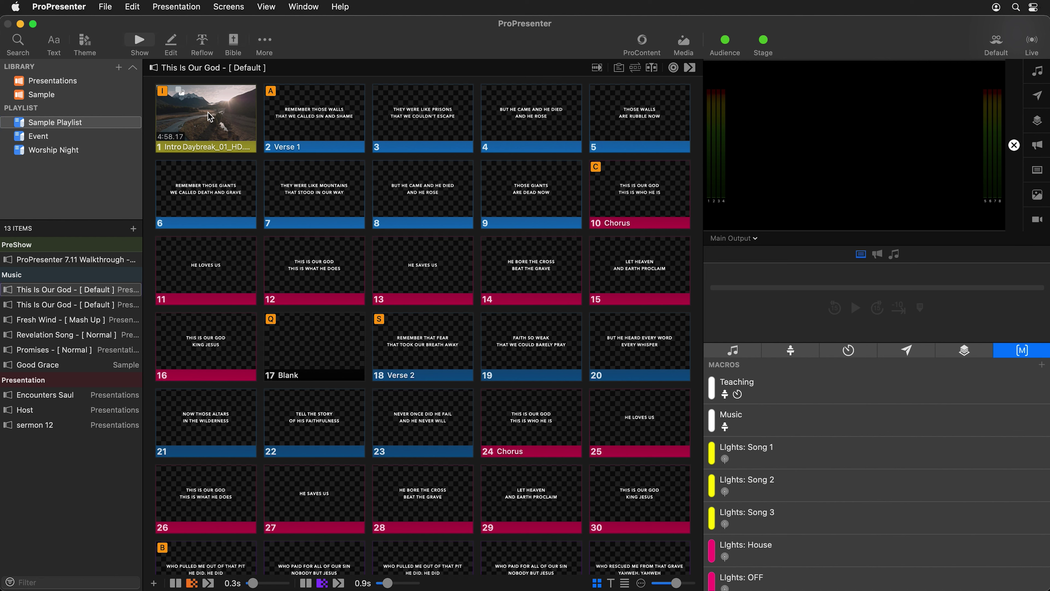
left_click(212, 122)
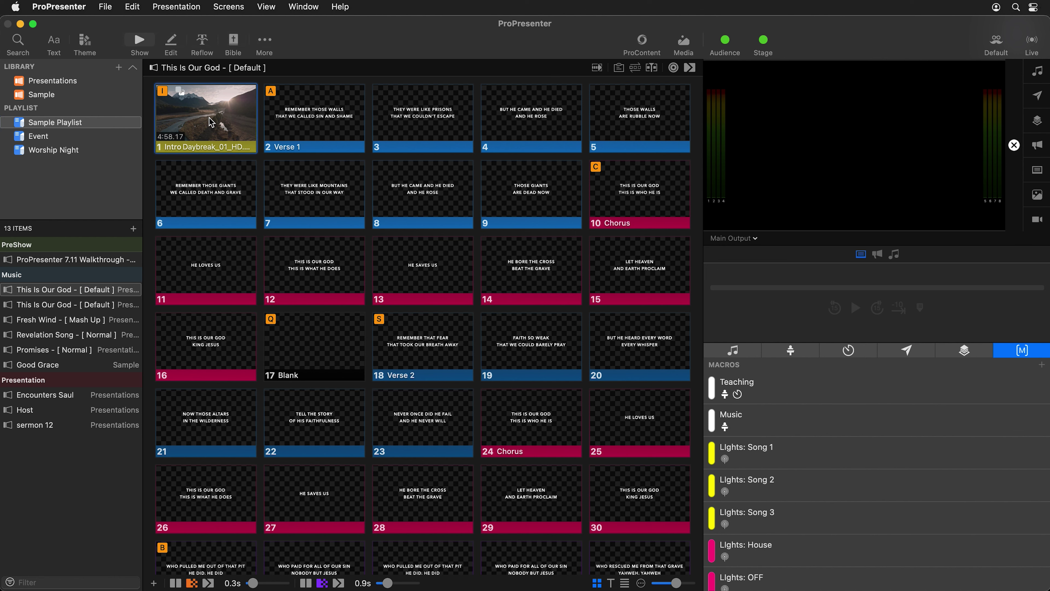
left_click(331, 116)
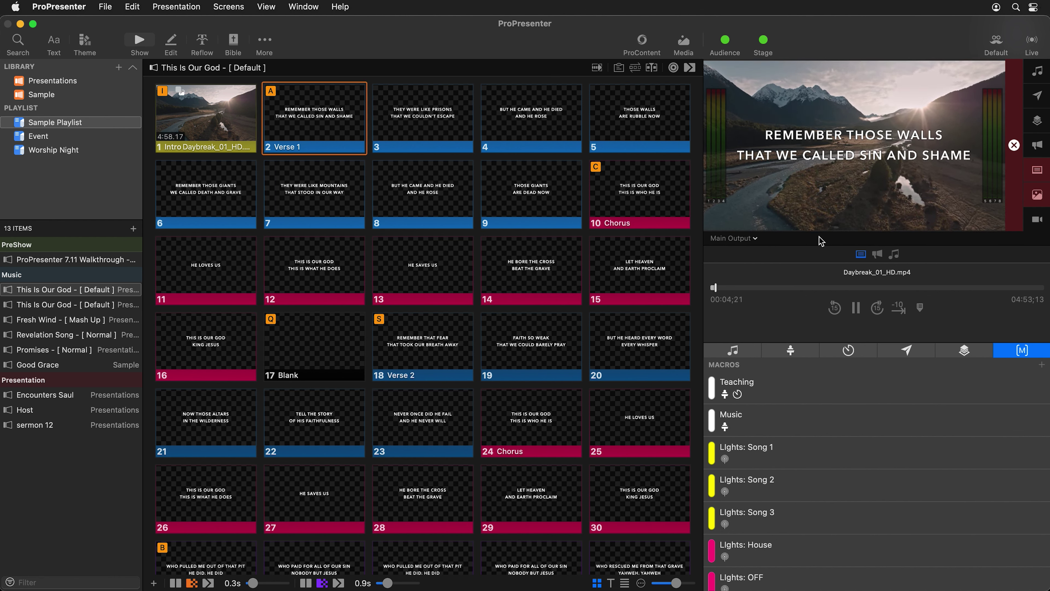
- Switch the output preview to Live Stream and bring up the Looks list
left_click(743, 239)
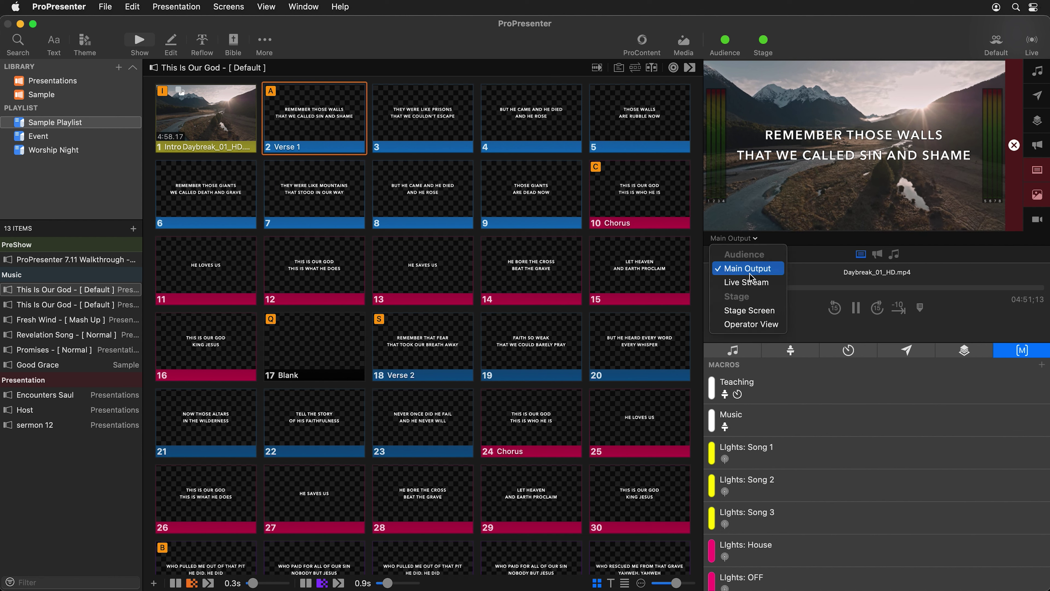
left_click(746, 283)
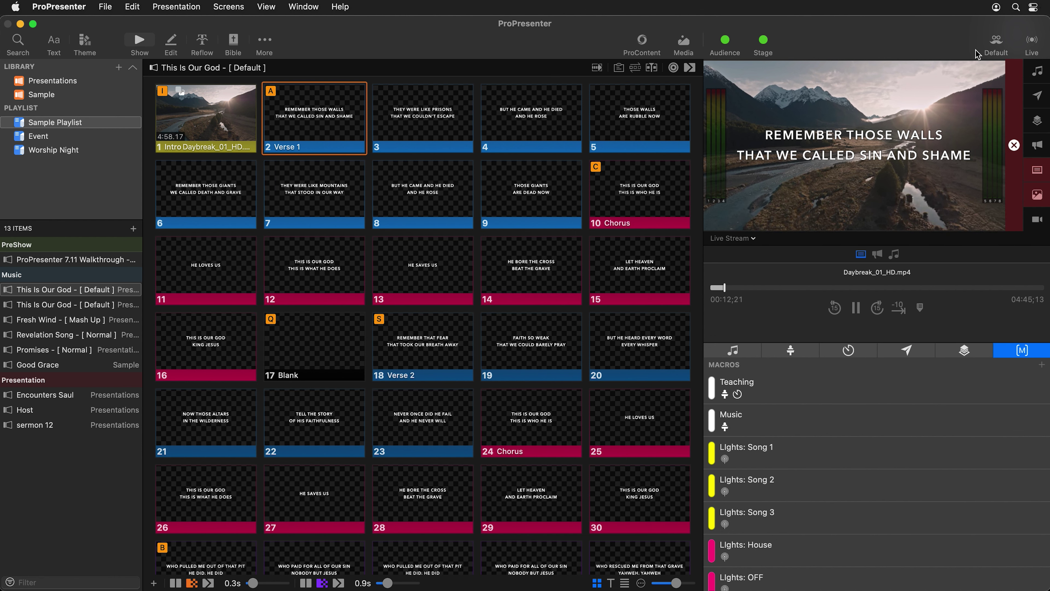
left_click(995, 40)
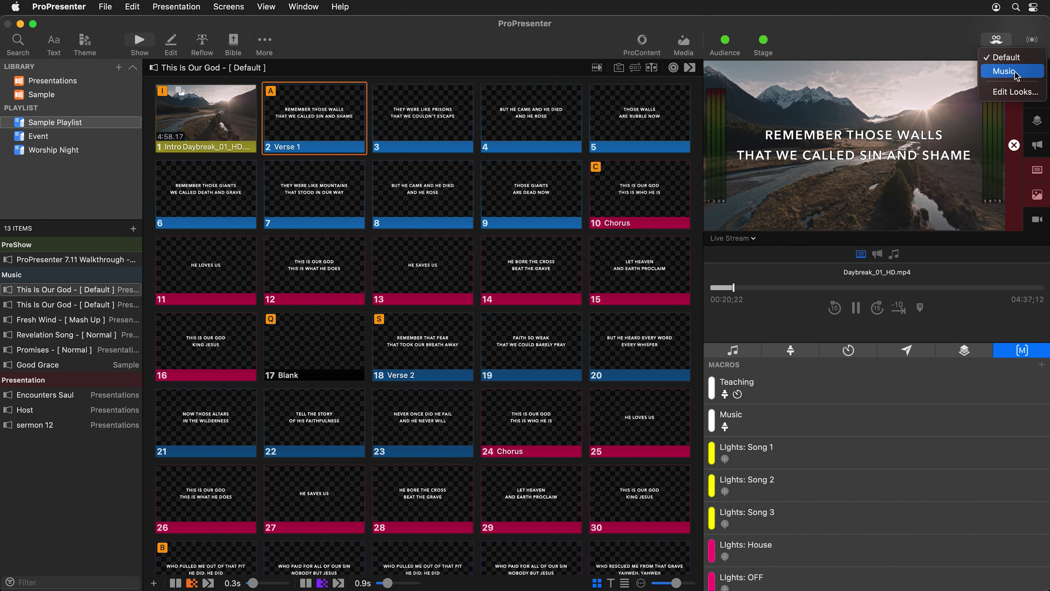
- Activate the Music look and put slides 3, 4 and 5 live
left_click(1004, 72)
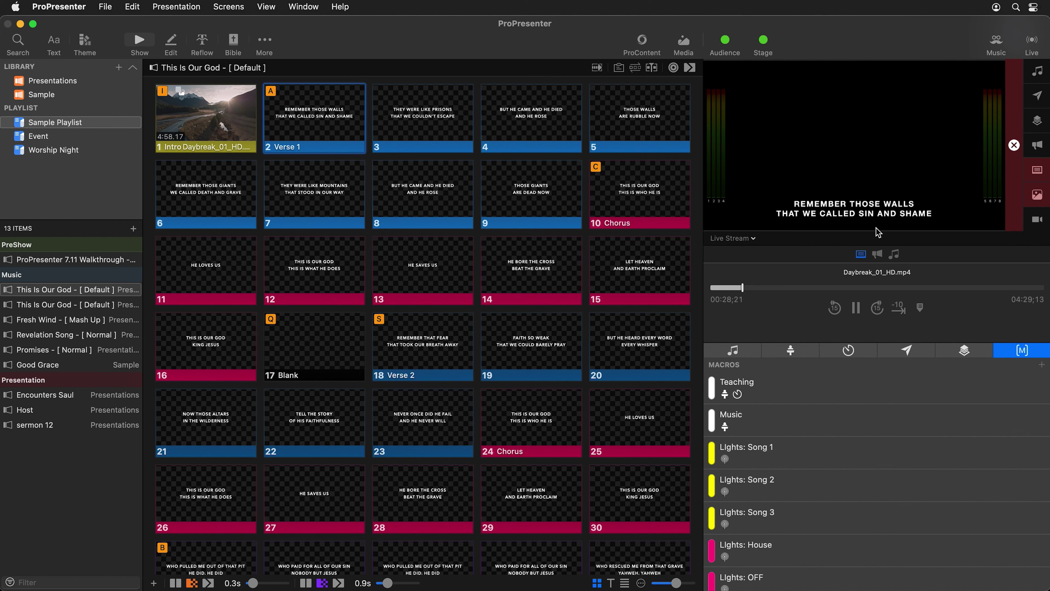
left_click(436, 109)
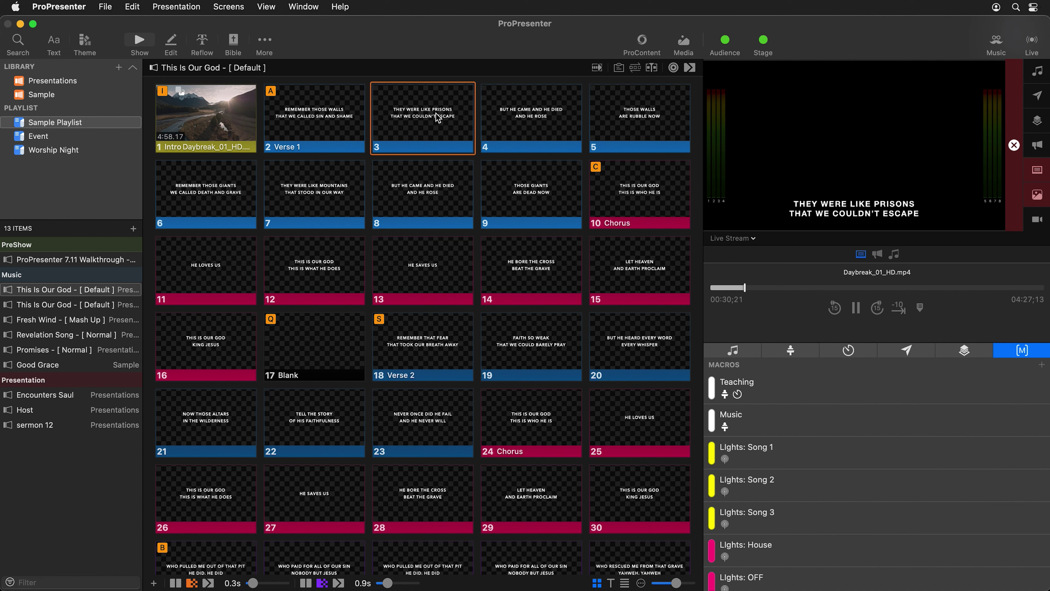
left_click(530, 130)
left_click(632, 117)
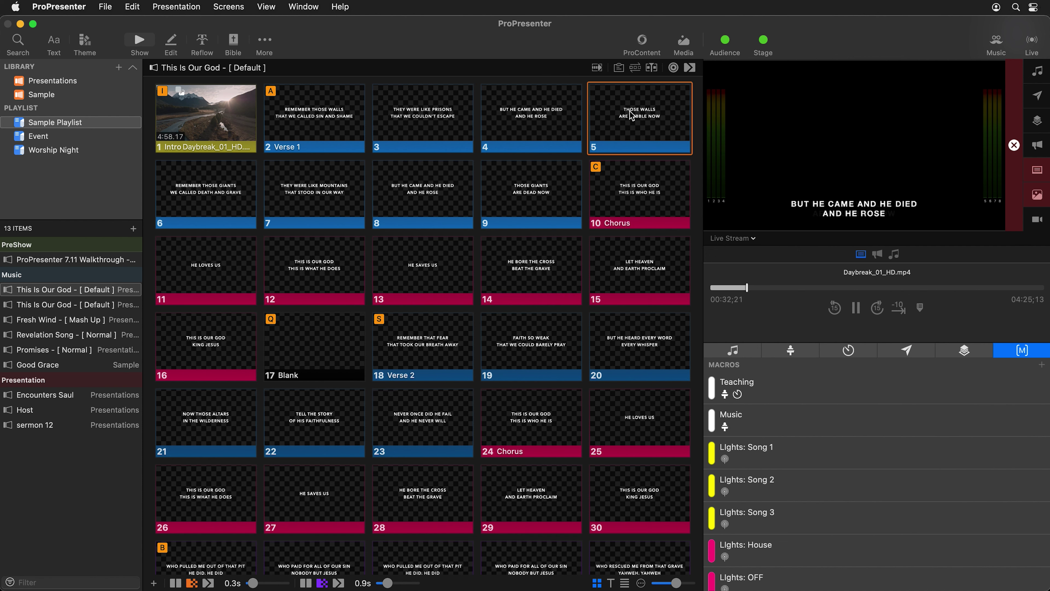
- Compare the Main Output and Live Stream previews with slide 4 live
left_click(757, 239)
left_click(742, 269)
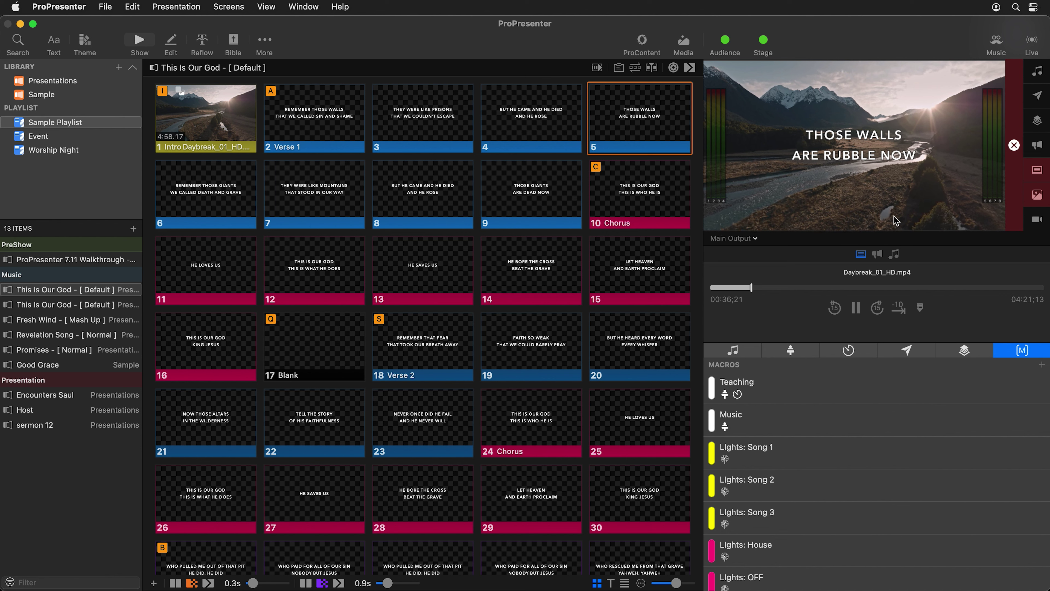
left_click(537, 121)
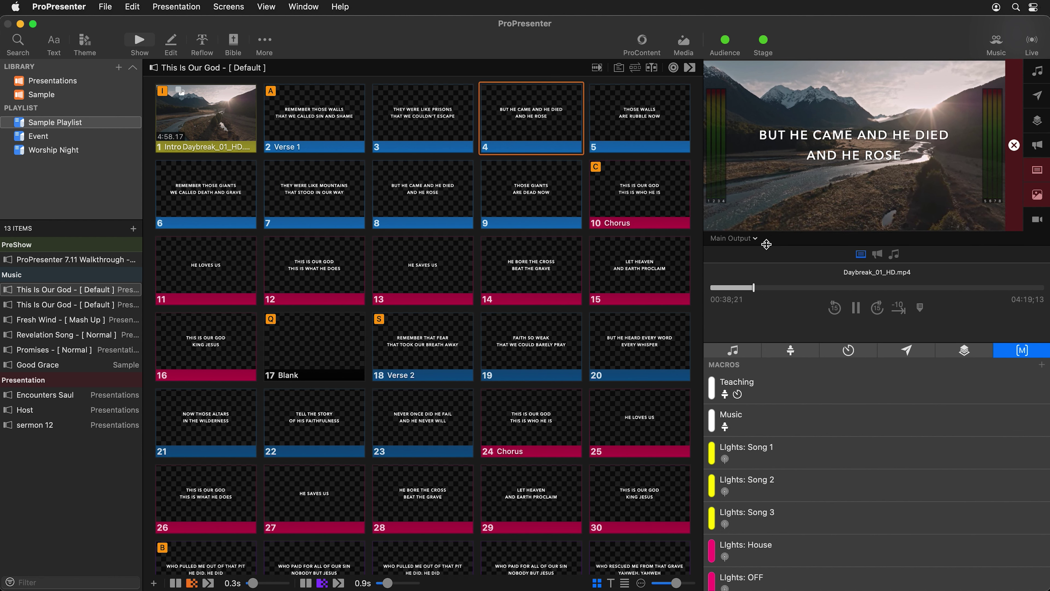
left_click(754, 239)
left_click(762, 286)
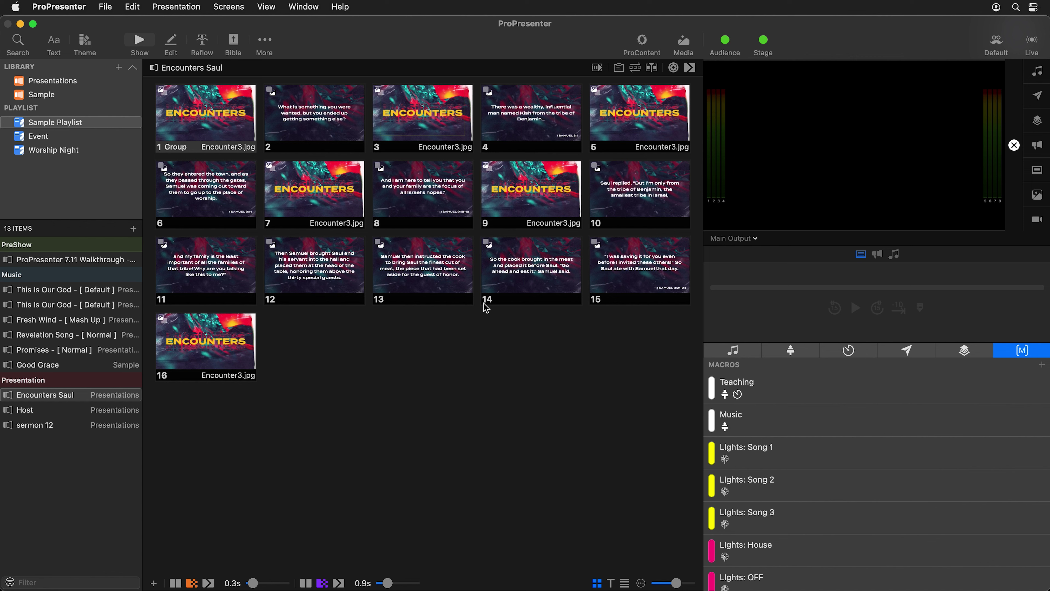
- Open the Encounters theme from the Themes list and edit its Encounters Fullscreen slide
left_click(88, 41)
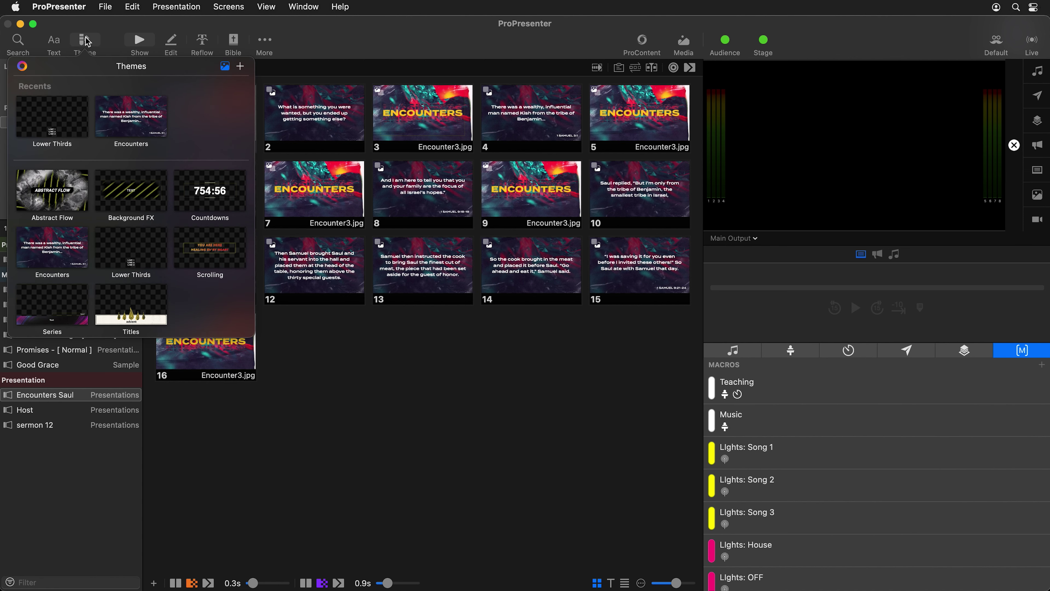
left_click(146, 123)
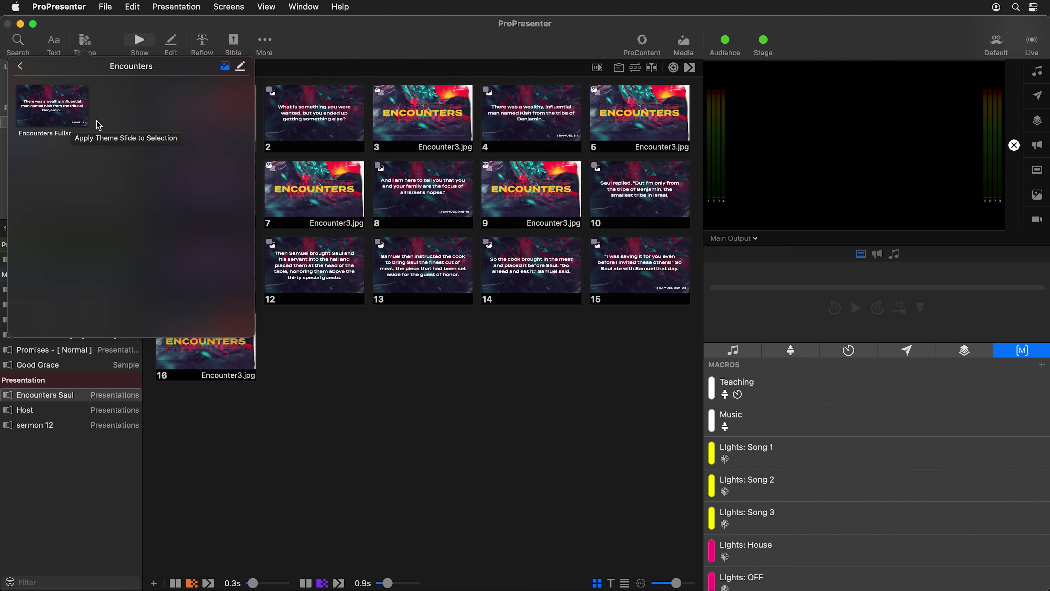
left_click(242, 68)
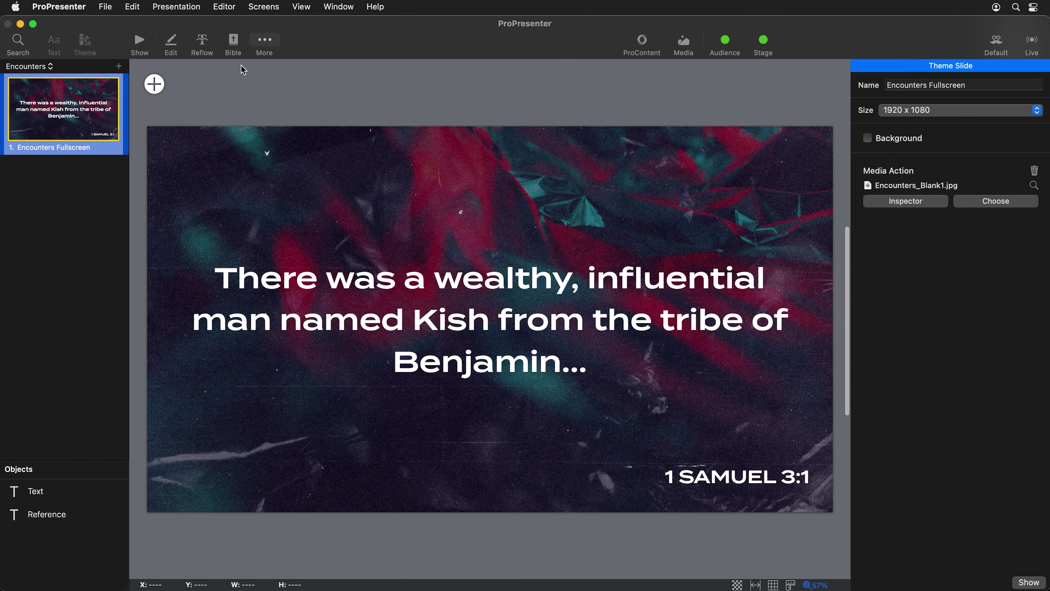
left_click(458, 301)
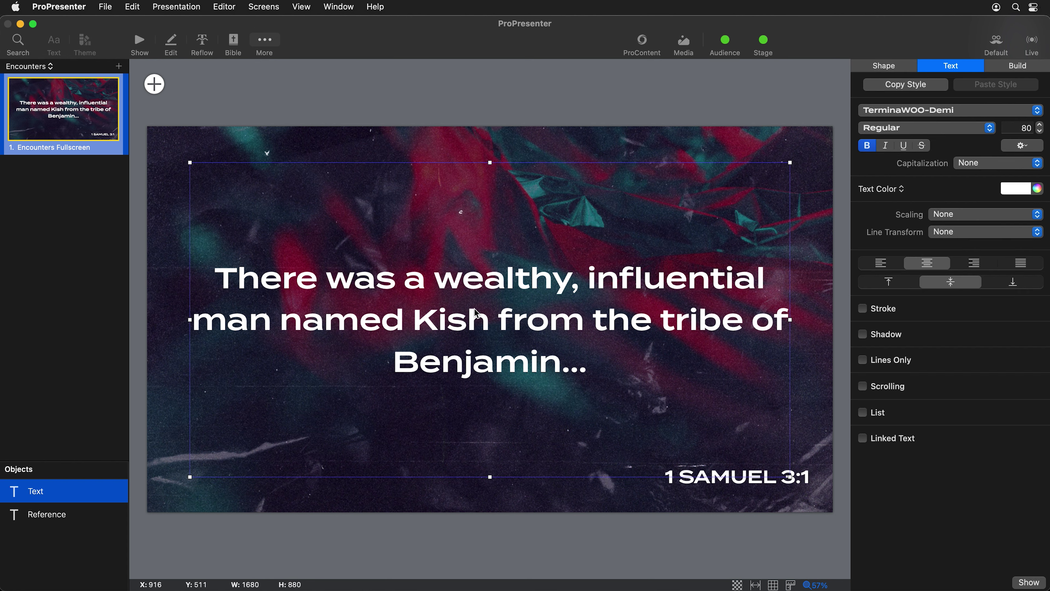
left_click(805, 483)
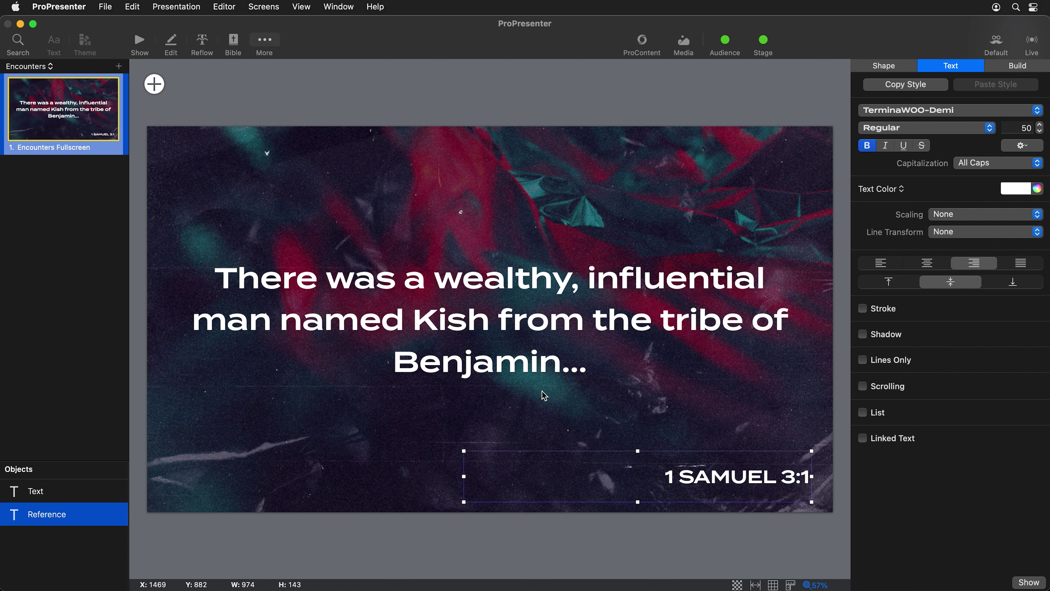
left_click(482, 116)
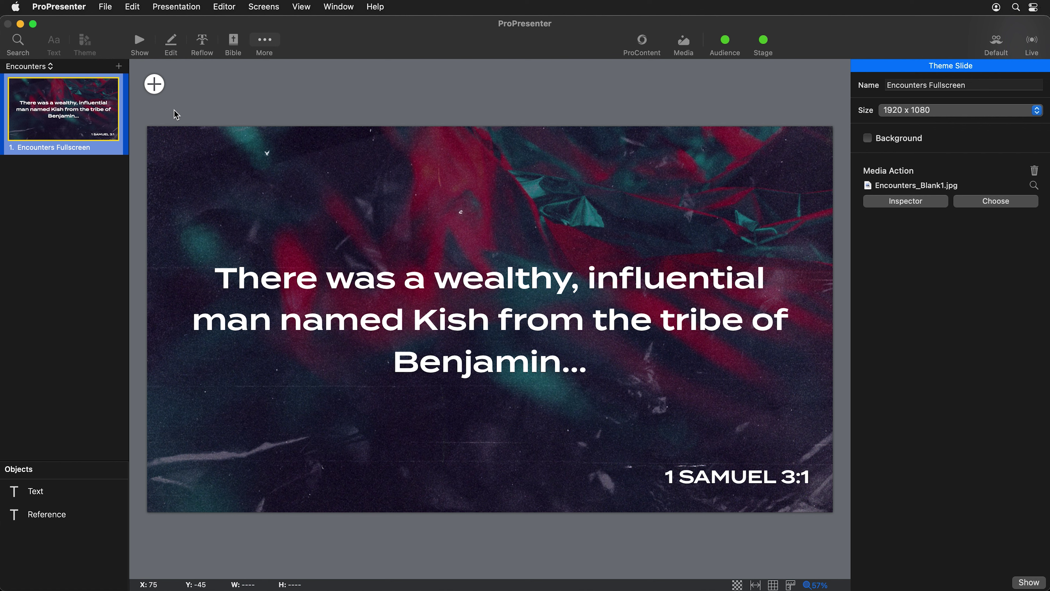
- Duplicate the Encounters Fullscreen slide, rename it Encounters Lower, and delete its Encounters_Blank1.jpg background
right_click(54, 113)
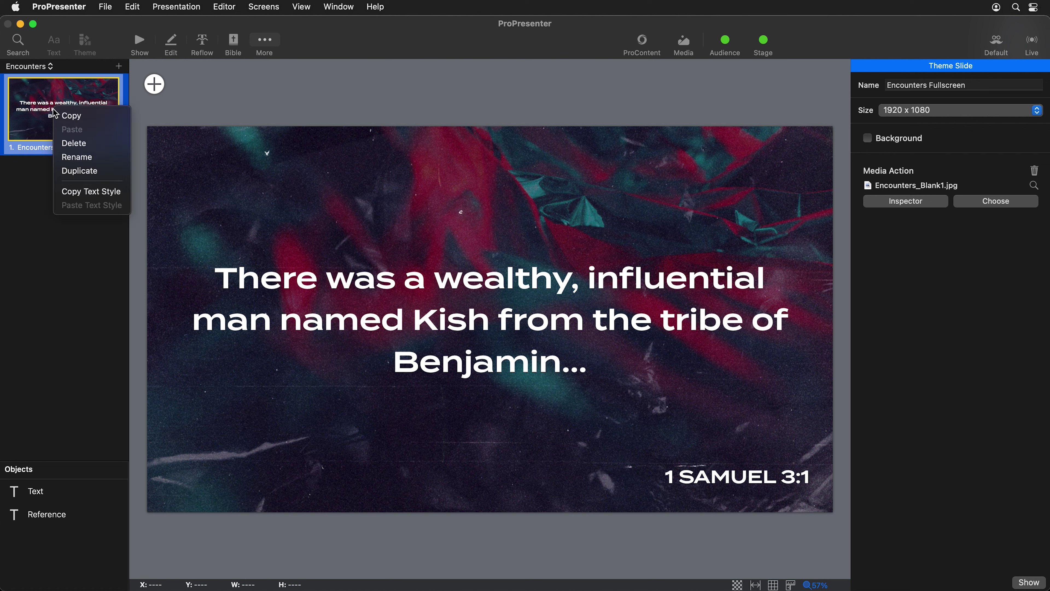
left_click(85, 171)
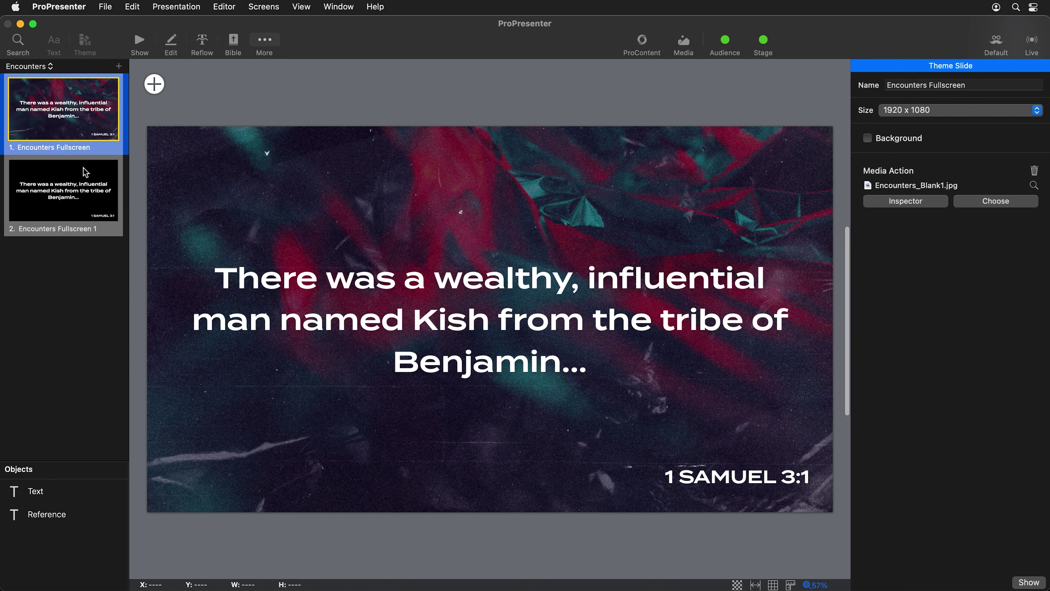
left_click(76, 195)
left_click_drag(989, 82, 926, 85)
type("Lower")
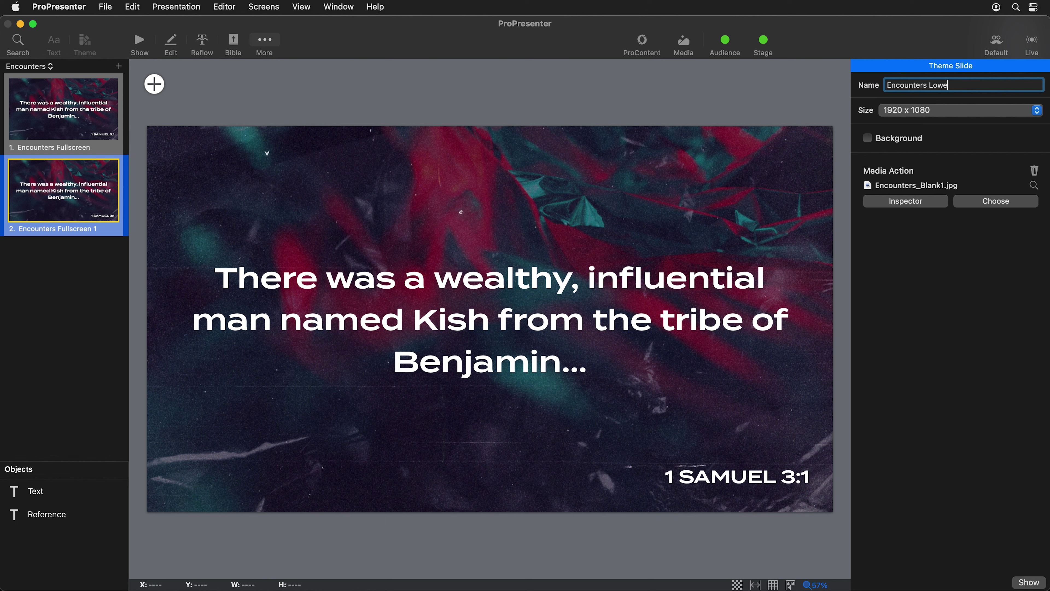
key("Return")
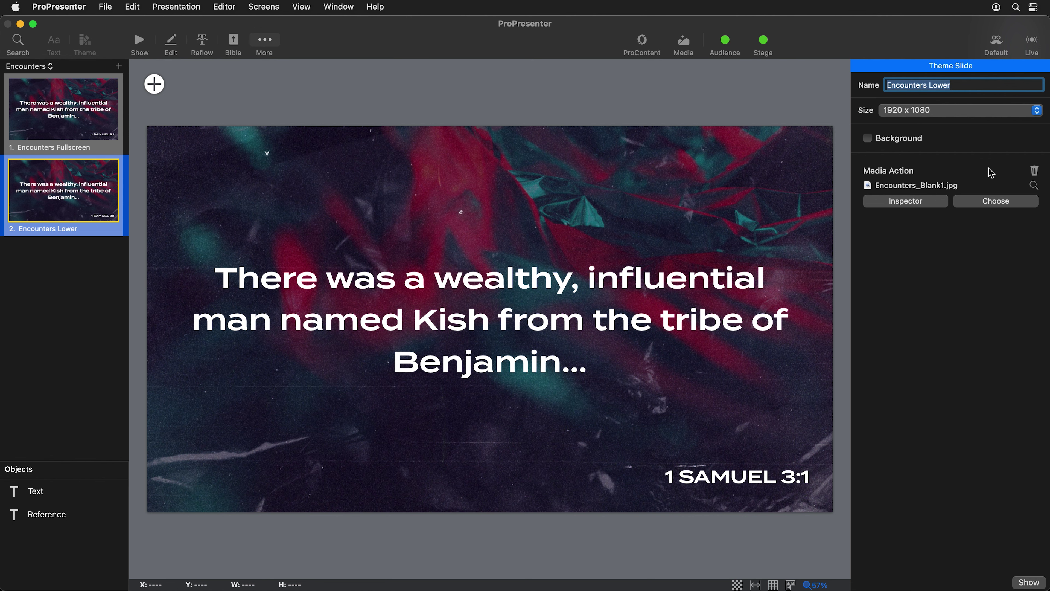
left_click(1035, 170)
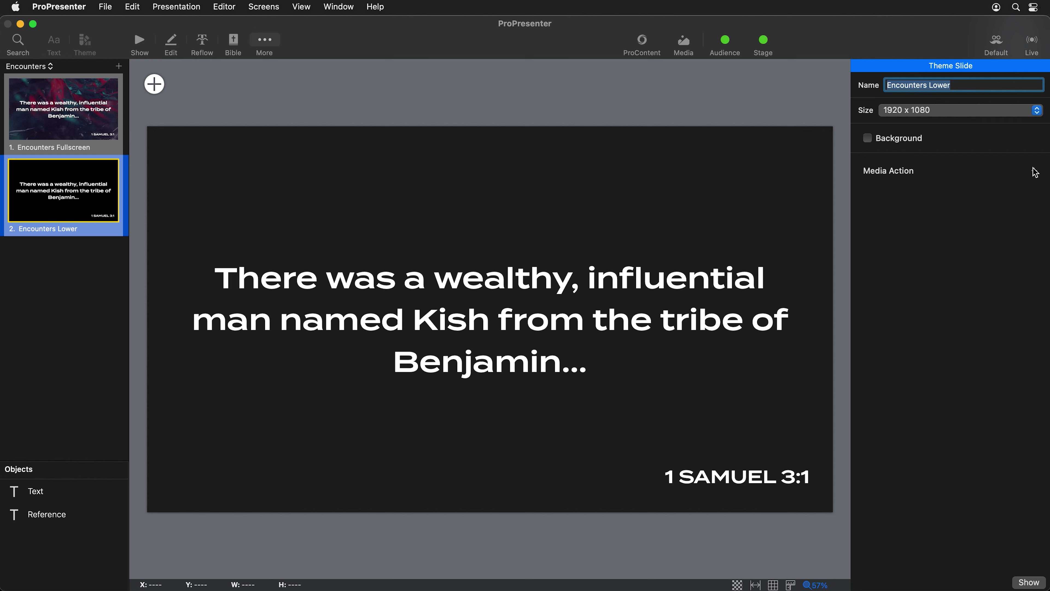
- Resize the main verse text box font to 50 and the 1 SAMUEL 3:1 reference font to 40
left_click(529, 307)
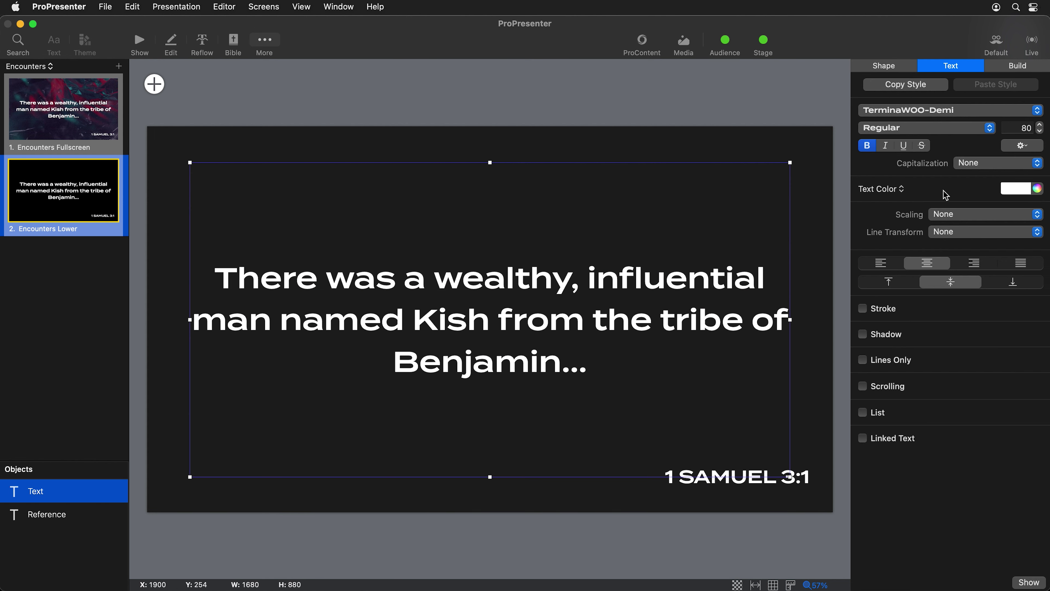
left_click(1021, 127)
key("Return")
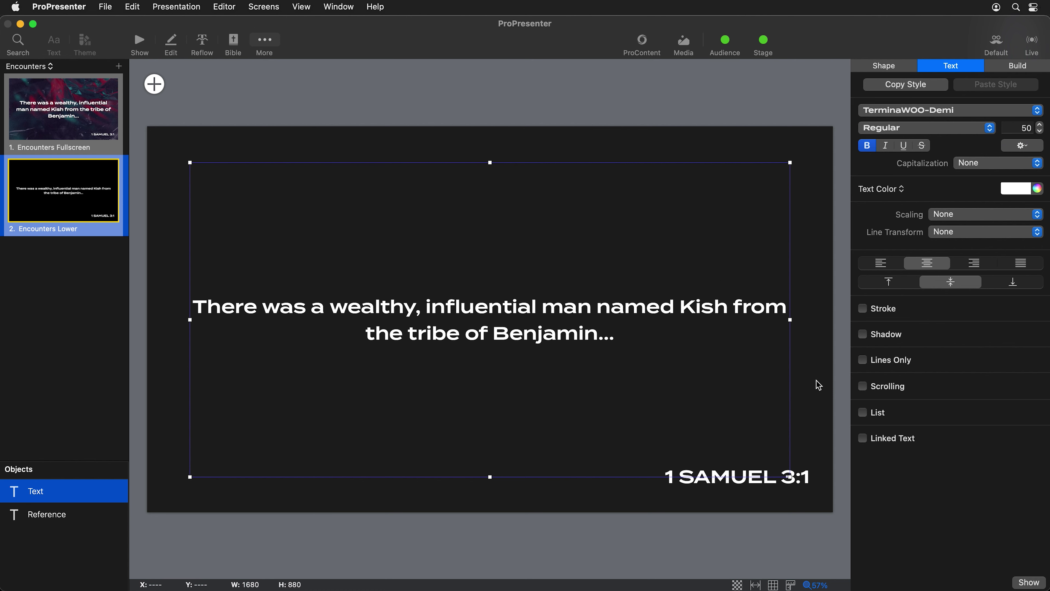
left_click(760, 488)
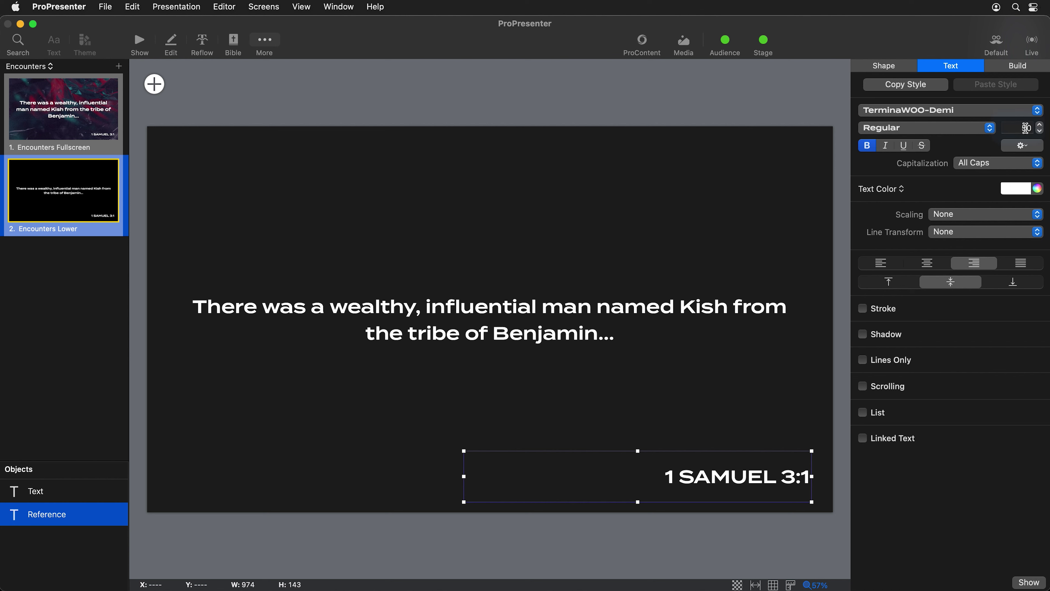
left_click(1025, 128)
key("BackSpace")
key("Return")
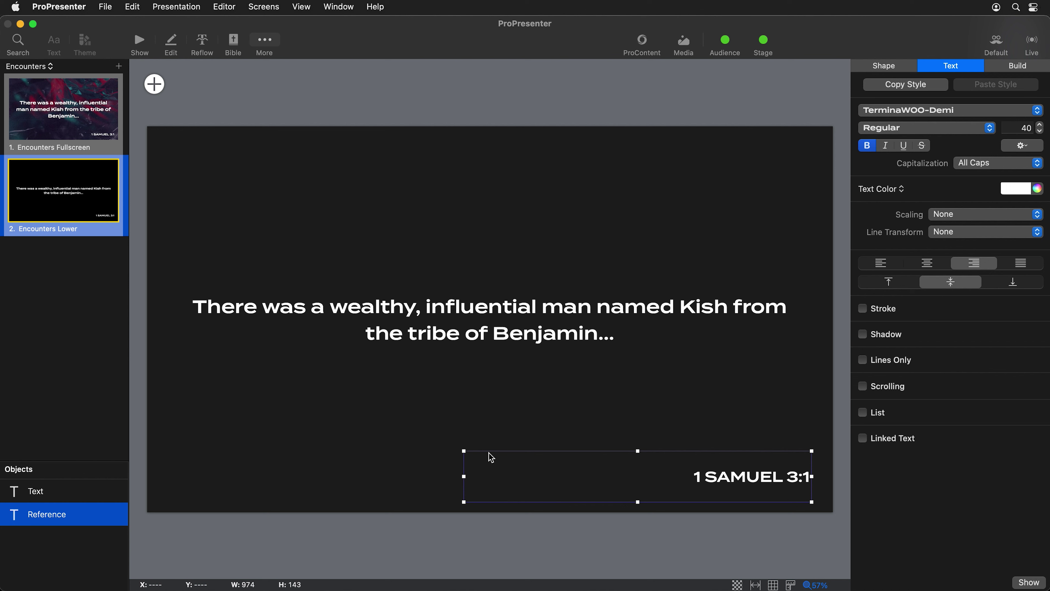
- Insert Encounters_Lower1.png from the Desktop as a media object on the Encounters Lower slide
left_click(155, 85)
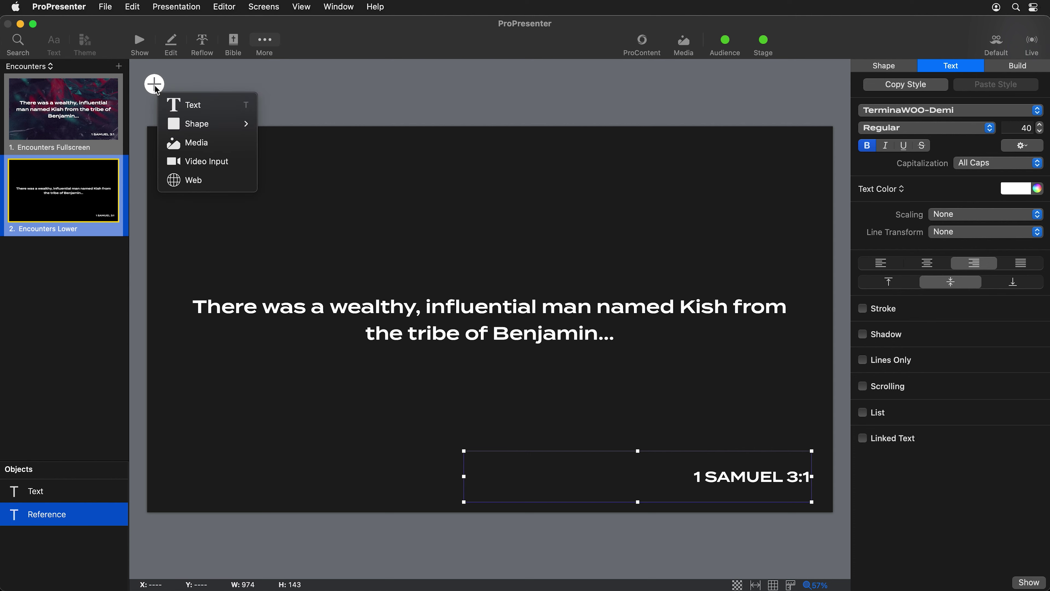
left_click(198, 144)
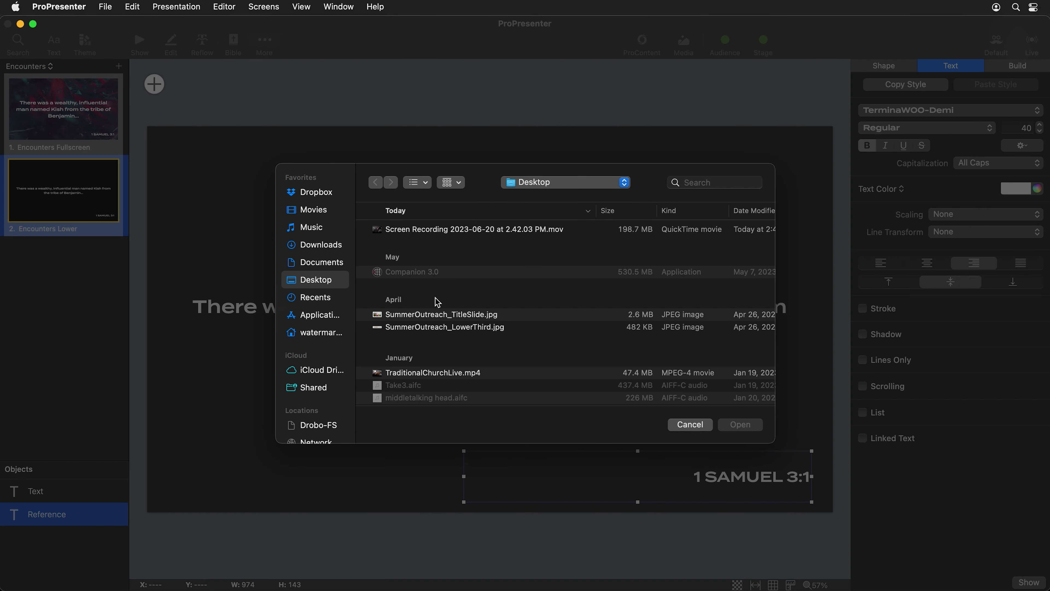
scroll(438, 302, "down", 10)
left_click(439, 354)
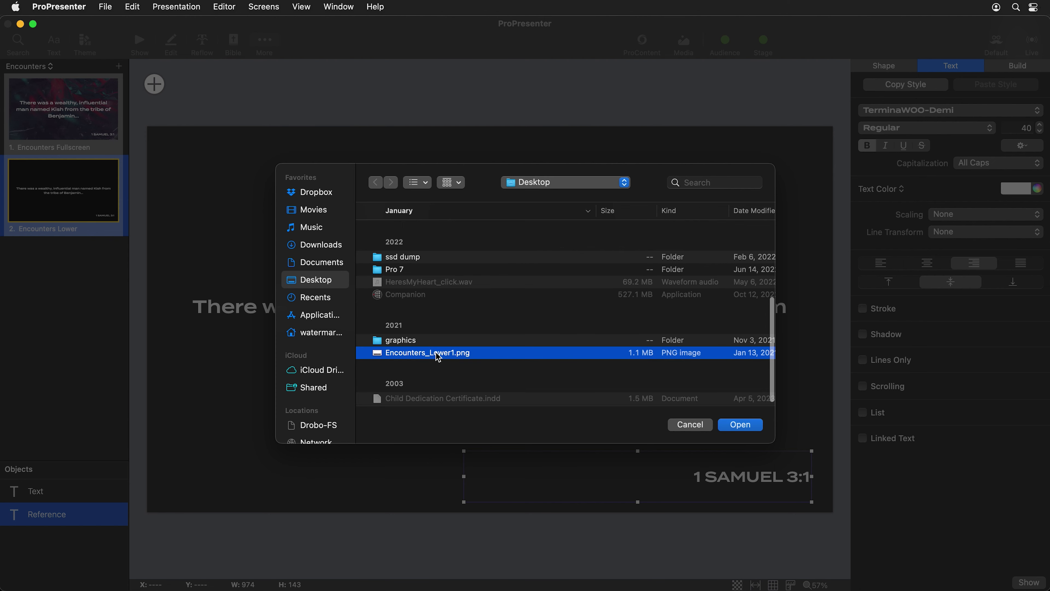
left_click(740, 426)
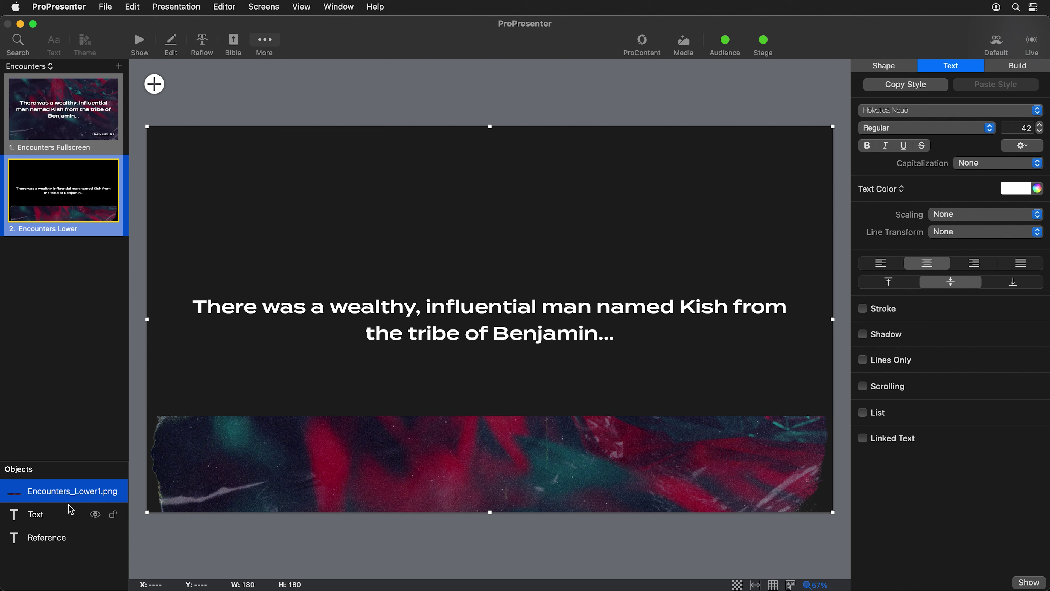
- Put the image layer below both text objects and move the scripture text into the bottom band
mouse_move(64, 499)
left_click_drag(63, 499, 67, 553)
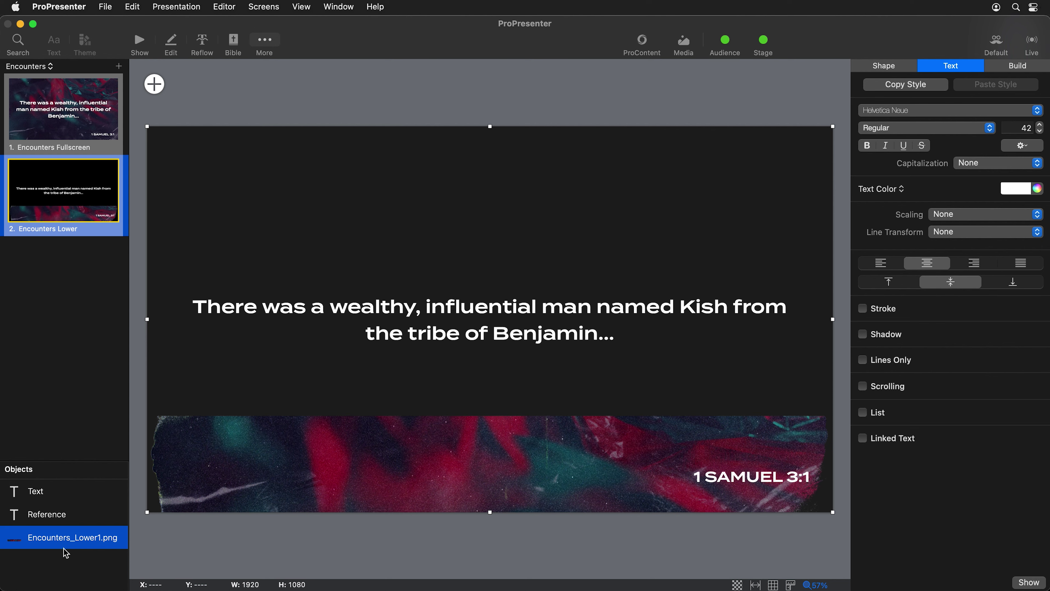
left_click(38, 492)
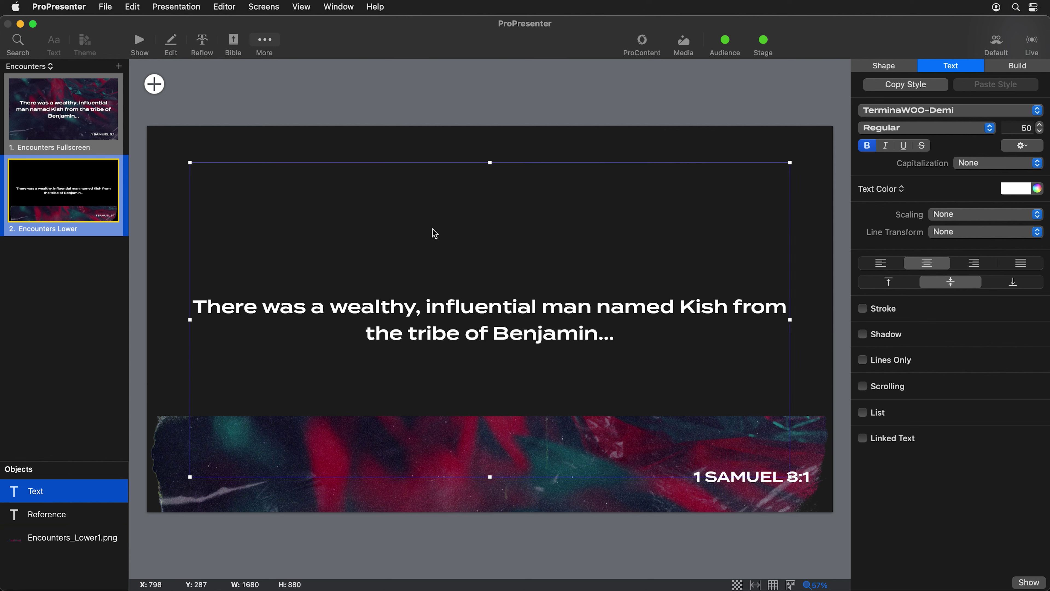
left_click_drag(489, 162, 487, 417)
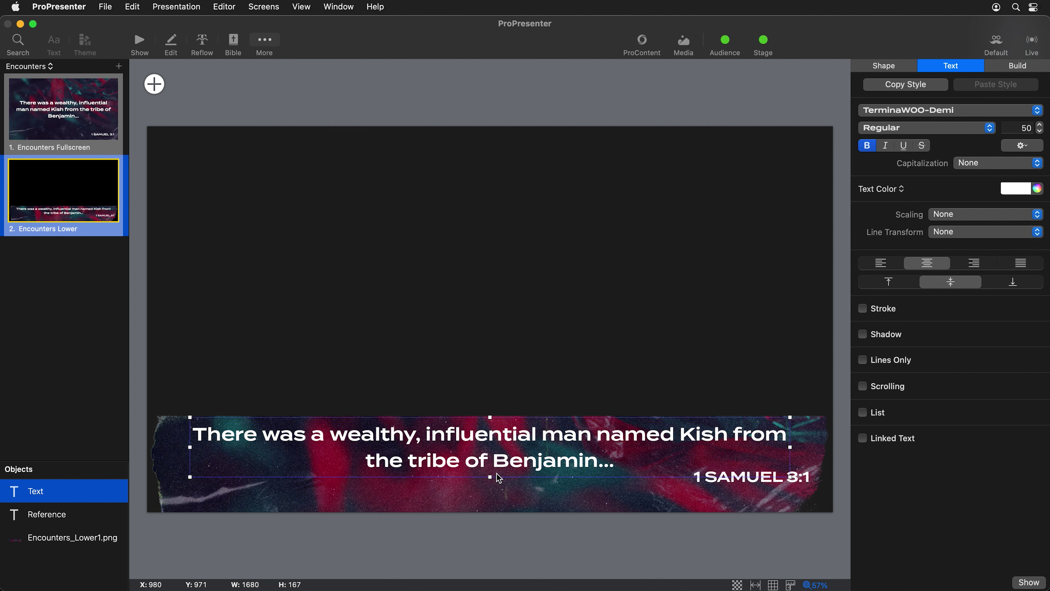
left_click_drag(490, 477, 491, 512)
- Nudge the 1 SAMUEL 3:1 reference up above the image band, then return to the Encounters Saul slides
left_click(58, 517)
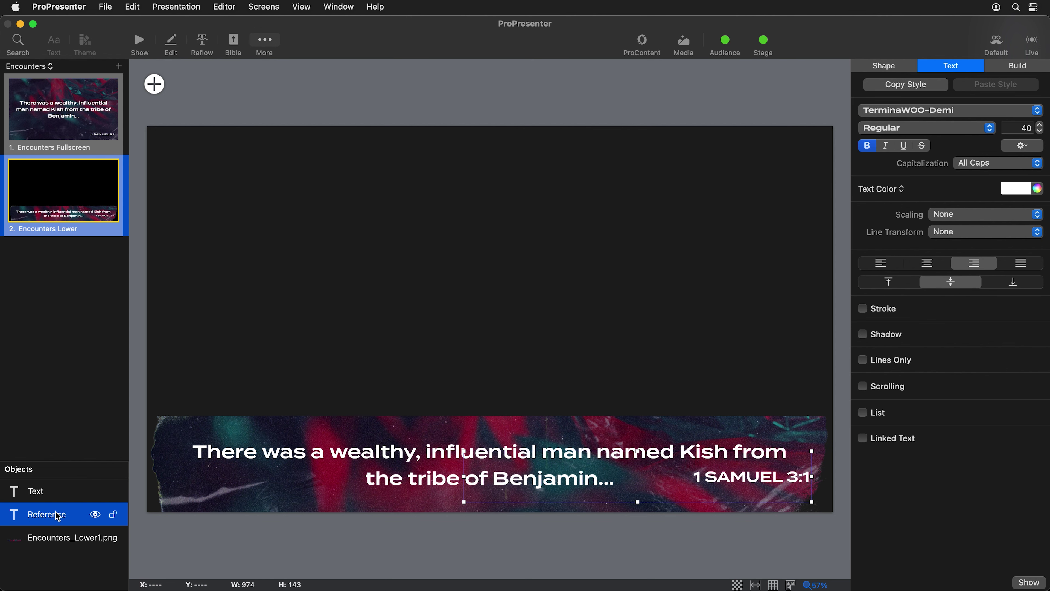
key("shift+Up")
key("shift+Up")
key("shift+Up")
key("shift+Up")
key("shift+Up")
key("shift+Up")
key("shift+Up")
key("shift+Up")
key("shift+Up")
key("shift+Up")
key("shift+Up")
key("shift+Up")
key("shift+Up")
key("shift+Up")
key("shift+Up")
key("shift+Up")
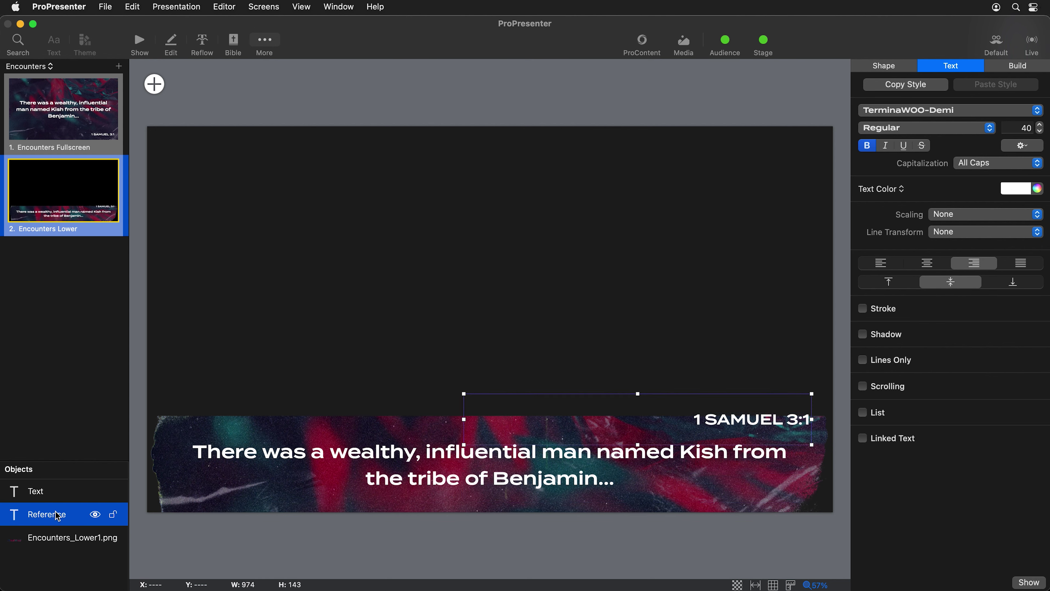
key("shift+Up")
key("shift+Up")
key("shift+Up")
key("shift+Up")
key("shift+Up")
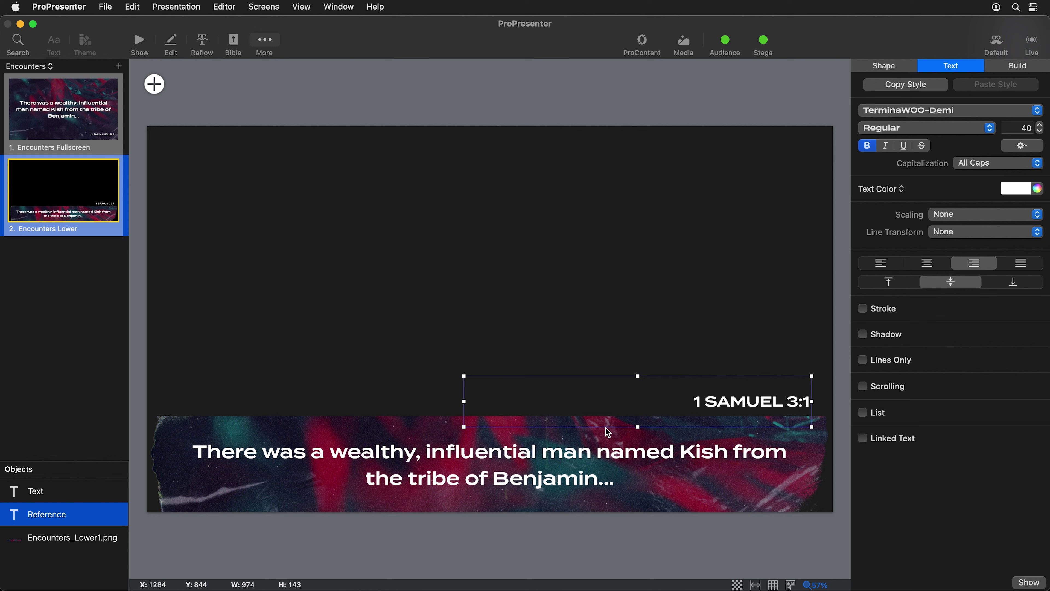
left_click(557, 535)
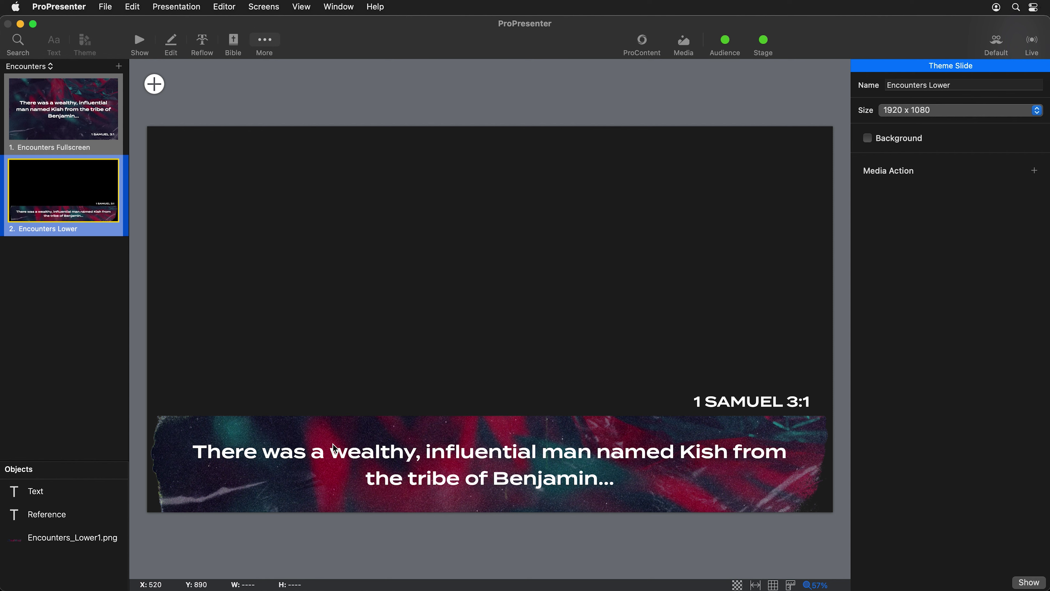
mouse_move(77, 520)
left_click(482, 453)
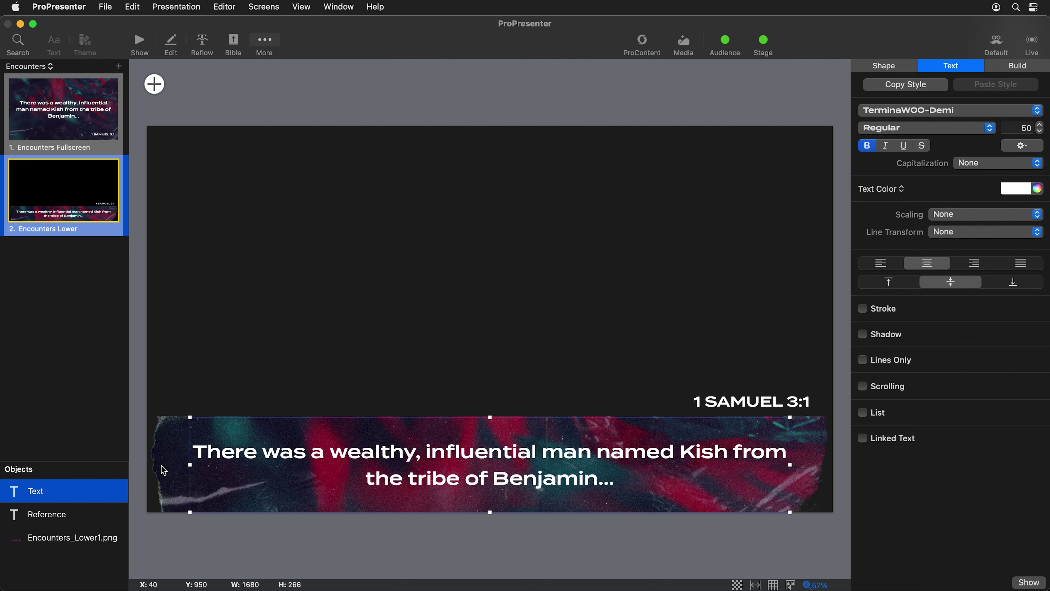
left_click(55, 516)
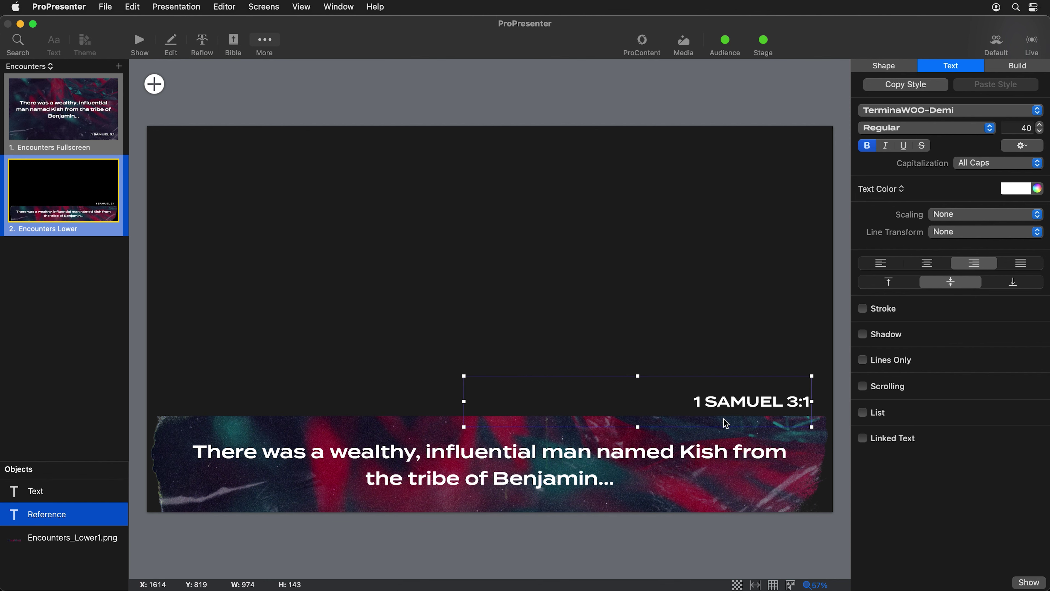
left_click(70, 119)
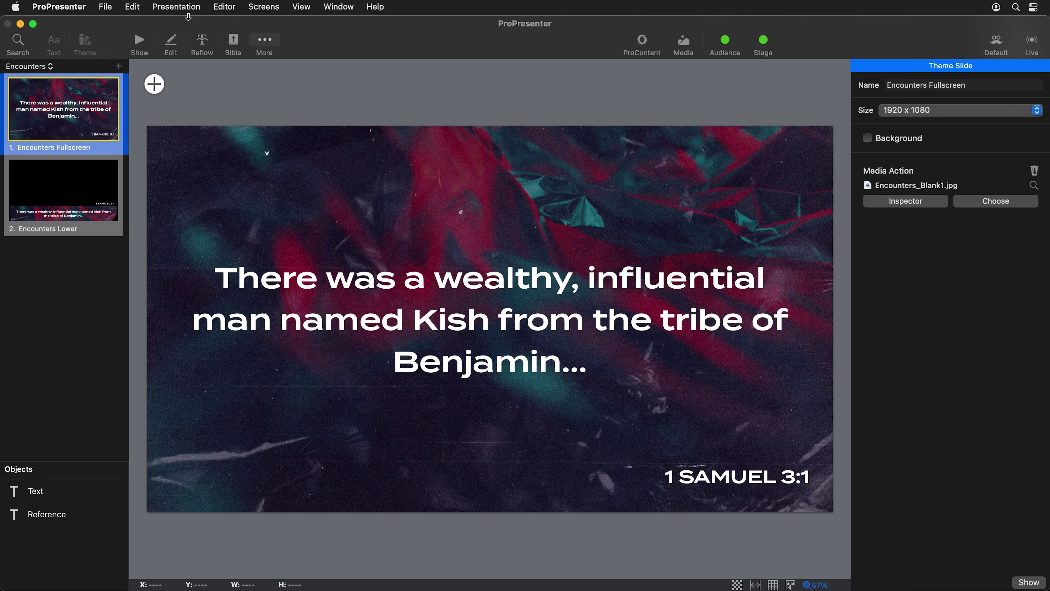
left_click(140, 40)
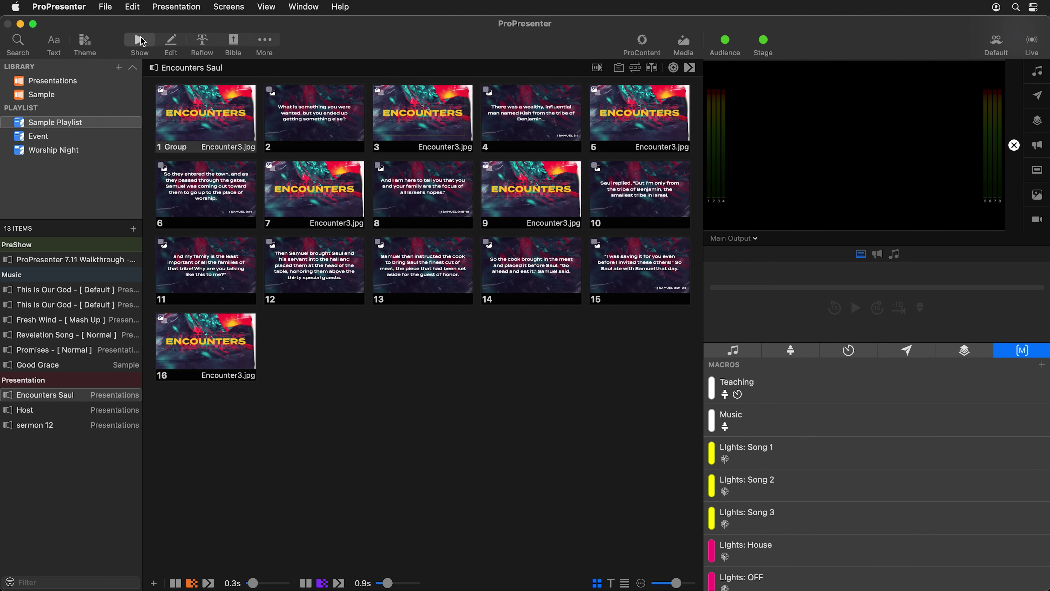
- Add a new look in the Looks editor named Teaching
left_click(234, 6)
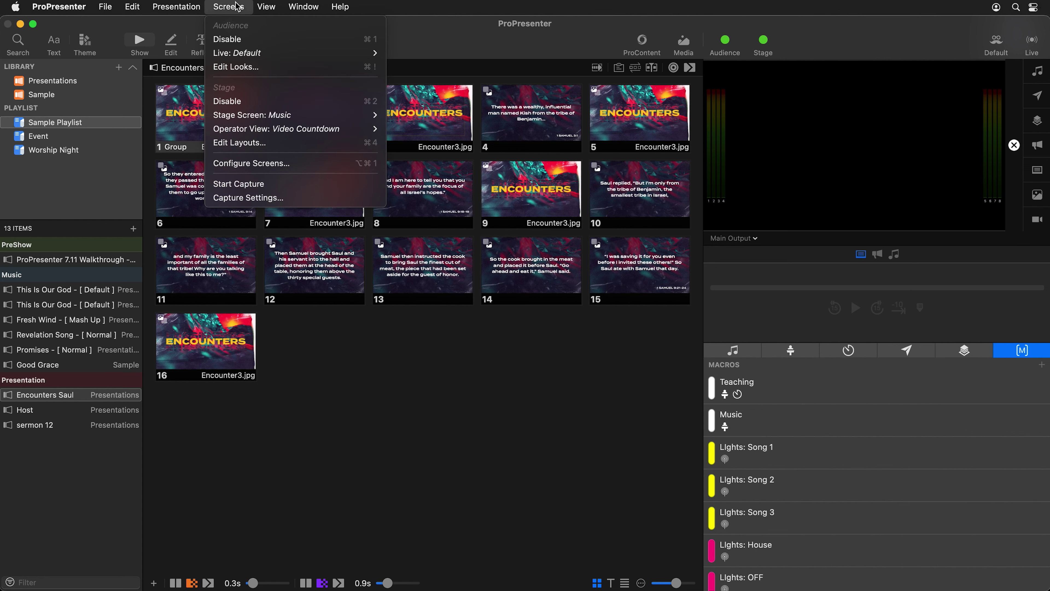
left_click(242, 67)
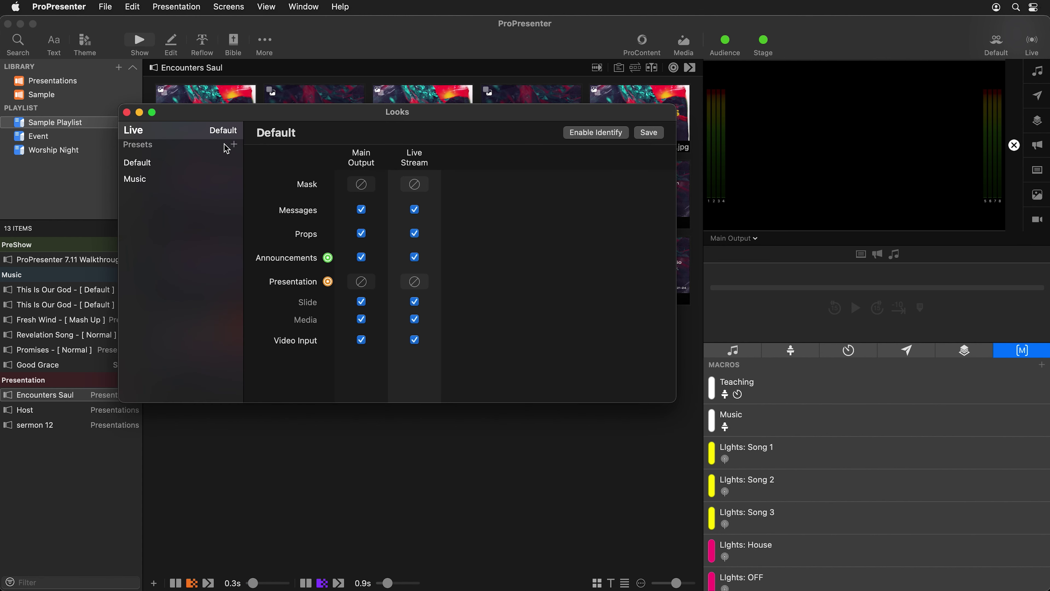
left_click(234, 144)
left_click(289, 134)
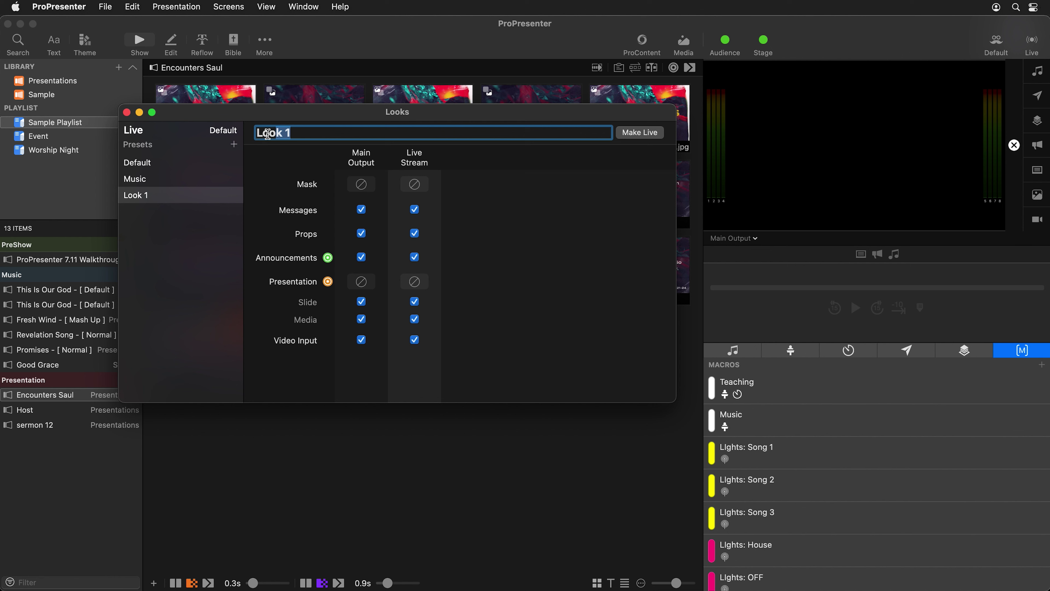
type("Teaching")
key("Return")
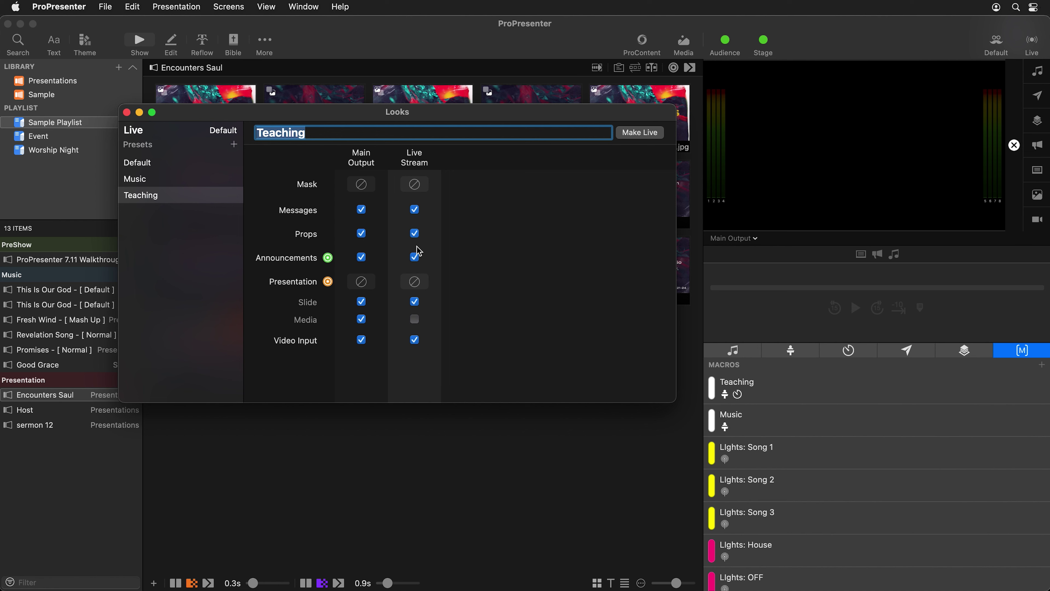
- Set the Teaching look's Live Stream presentation layer to the Encounters Lower theme slide
left_click(415, 282)
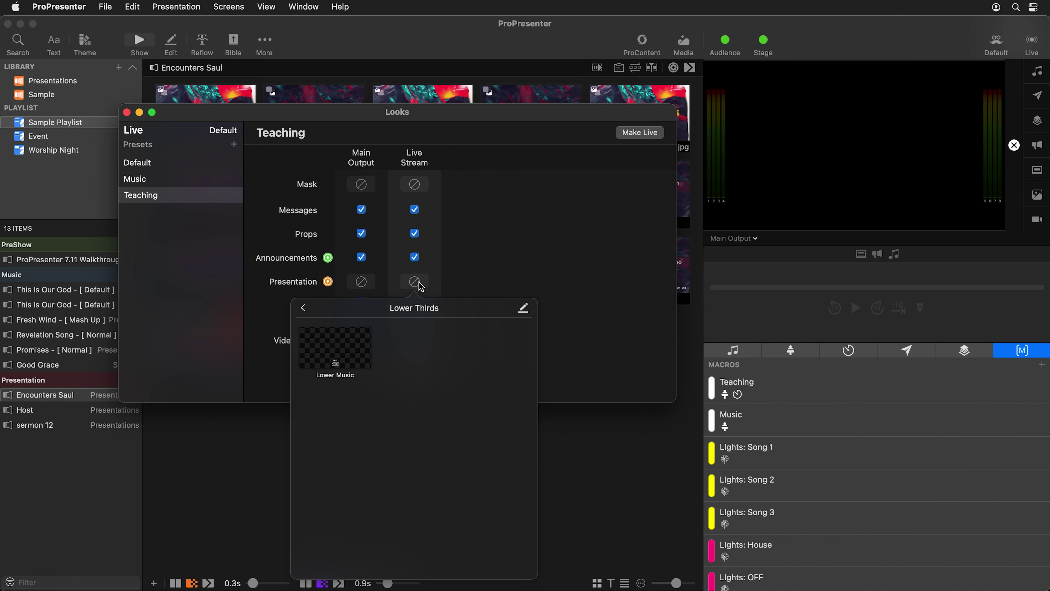
left_click(304, 308)
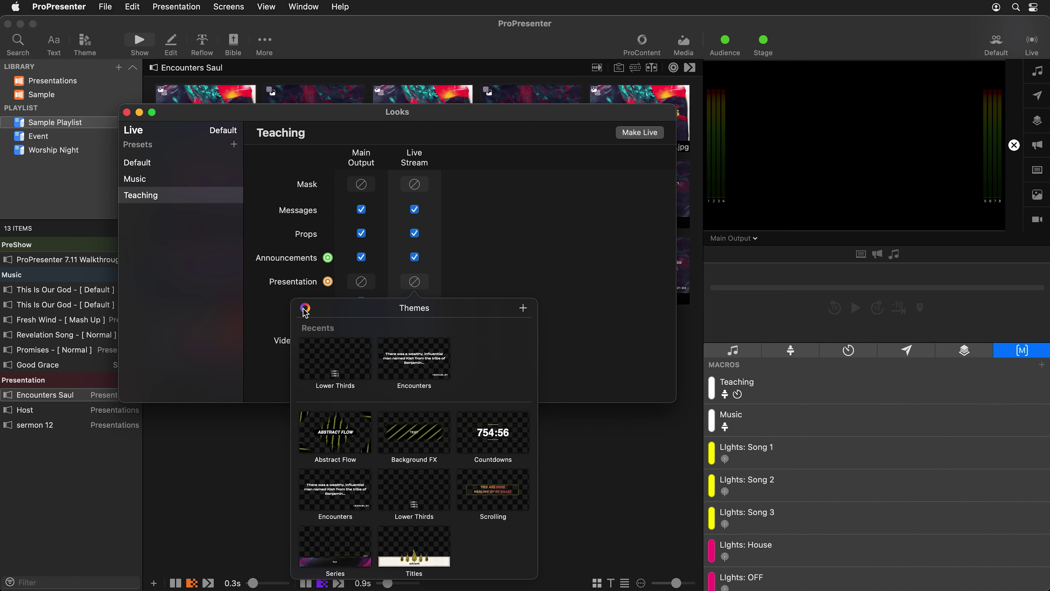
left_click(414, 362)
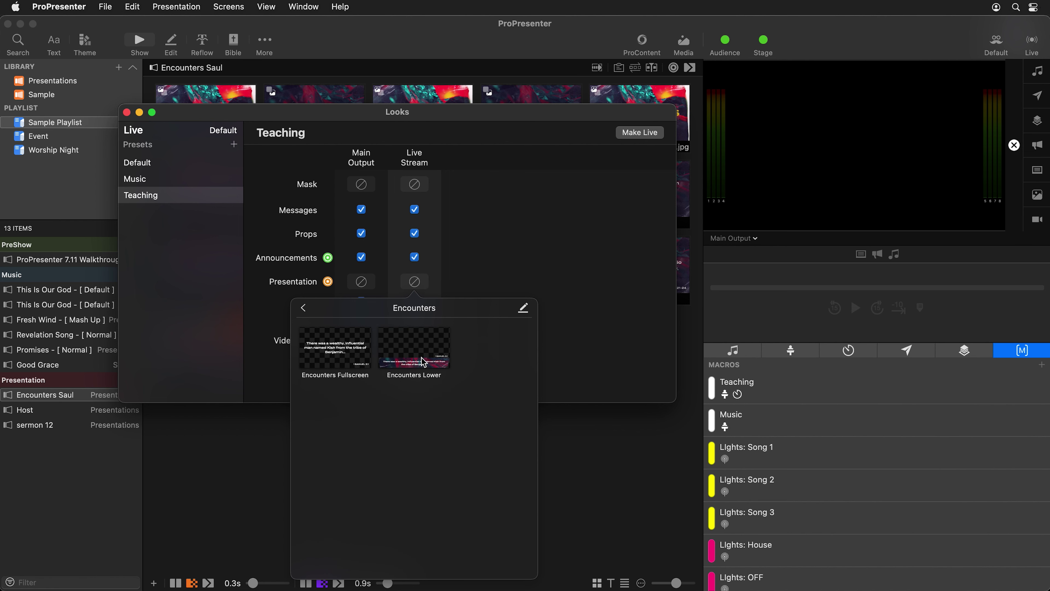
left_click(423, 362)
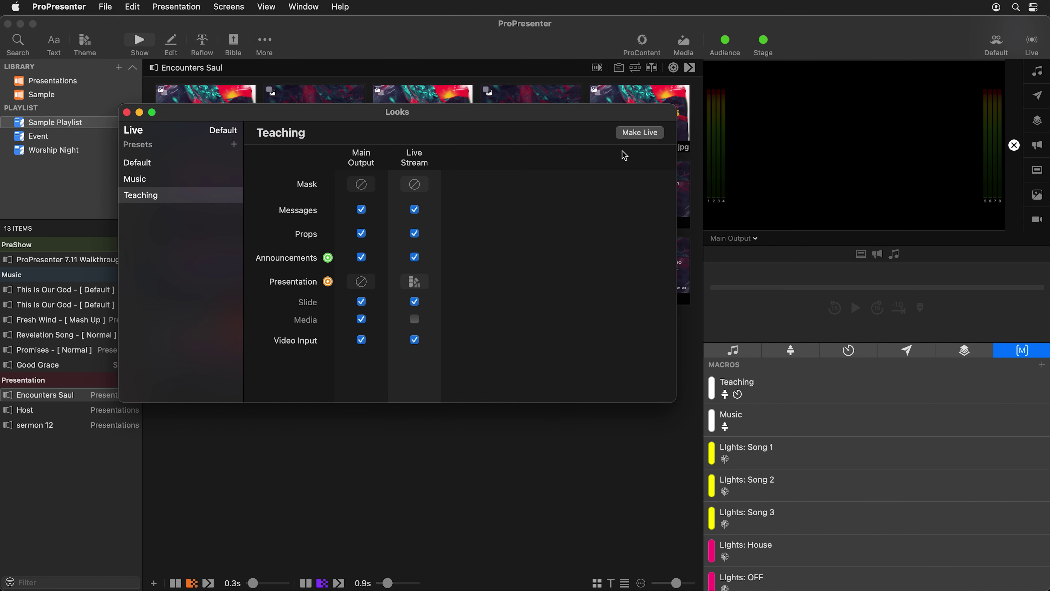
- Make the Teaching look live, close Looks, and send slides 1 and 2 to output
left_click(647, 133)
left_click(127, 112)
left_click(234, 121)
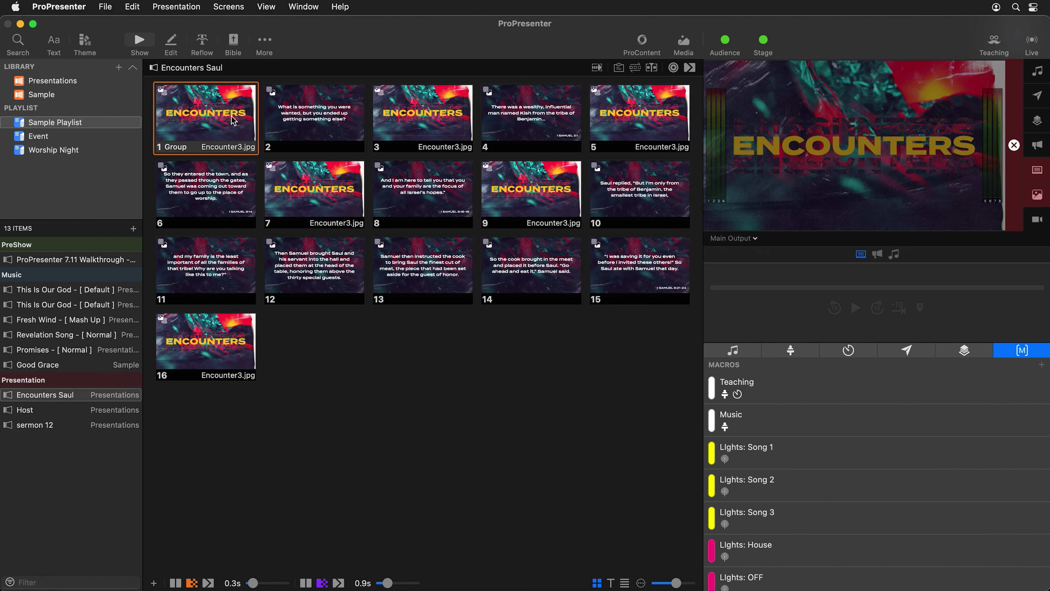
left_click(329, 125)
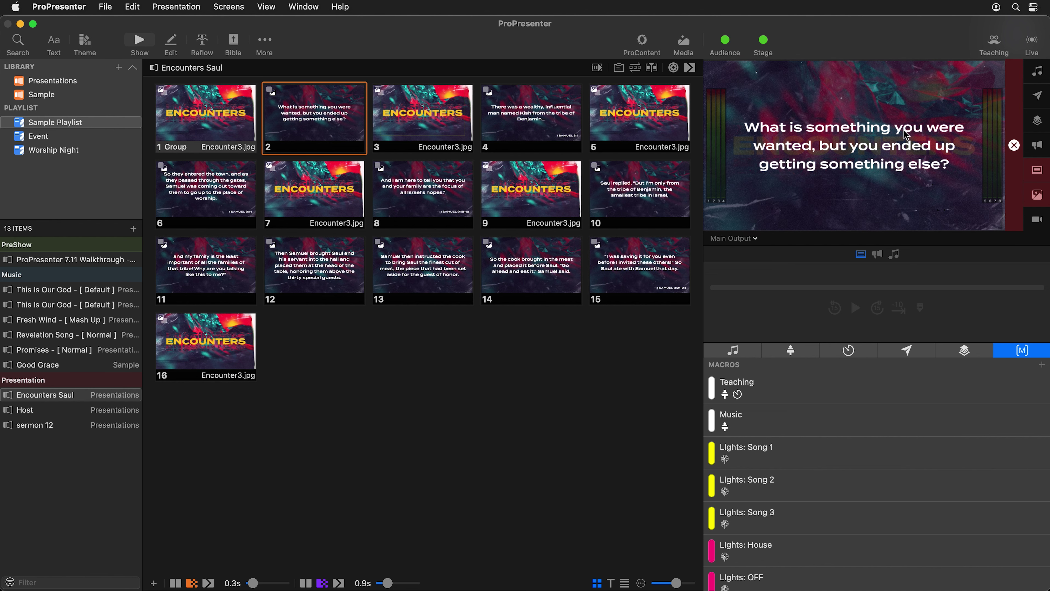
- Switch the preview to Live Stream and send slides 4 and 5 to check the lower thirds
left_click(745, 239)
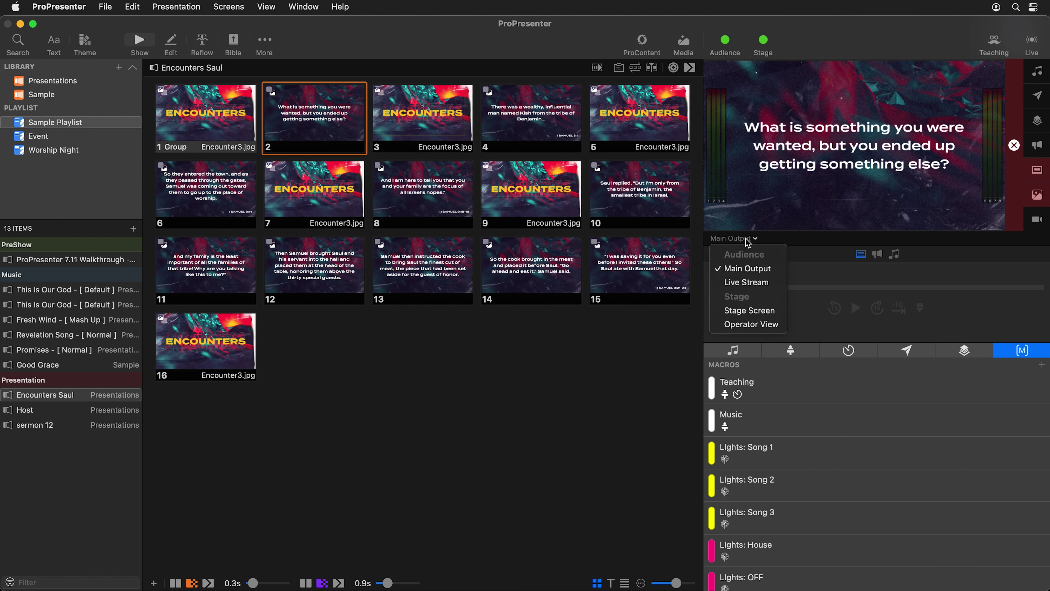
left_click(746, 283)
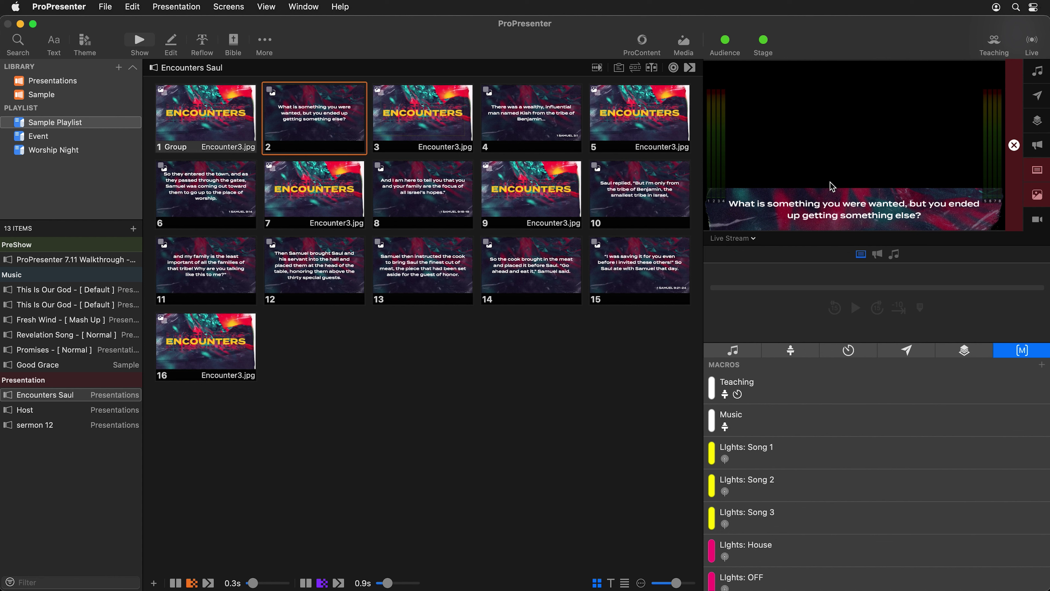
left_click(541, 108)
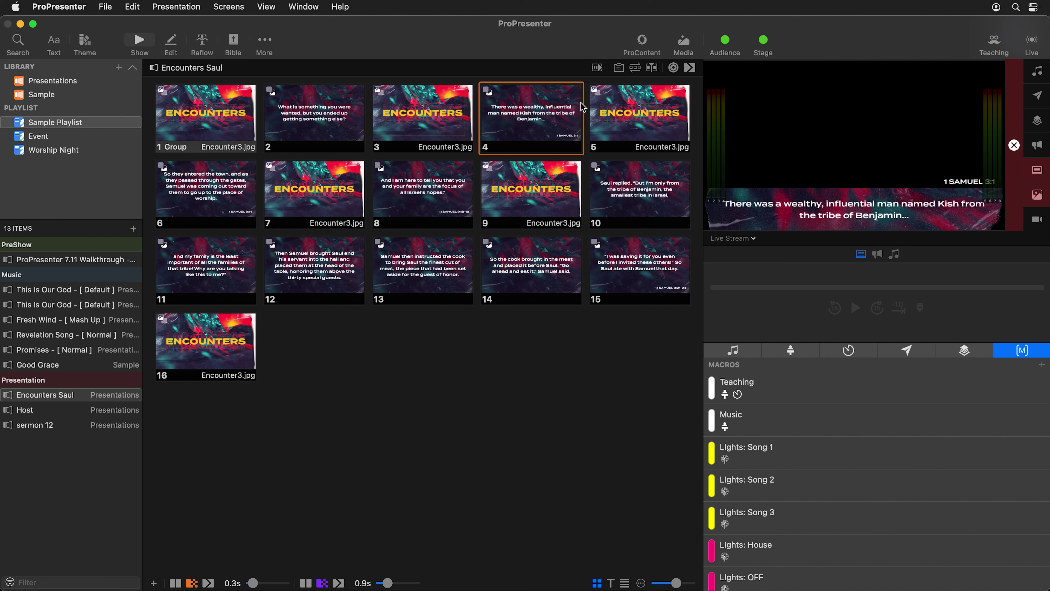
left_click(649, 121)
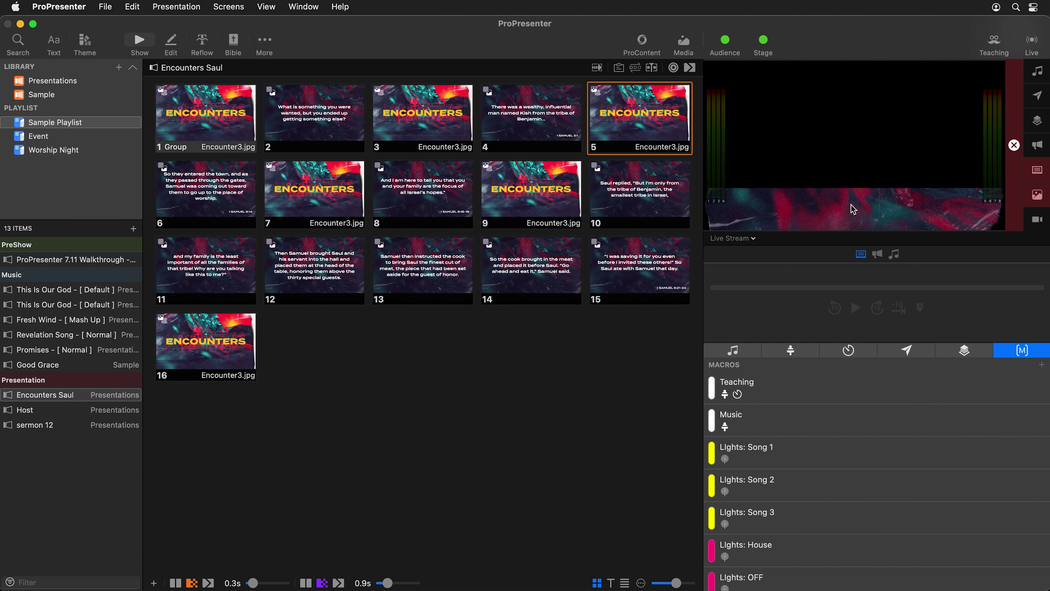
- Open the Theme Editor on the Encounters Lower slide and select the Encounters_Lower1.png image
left_click(267, 40)
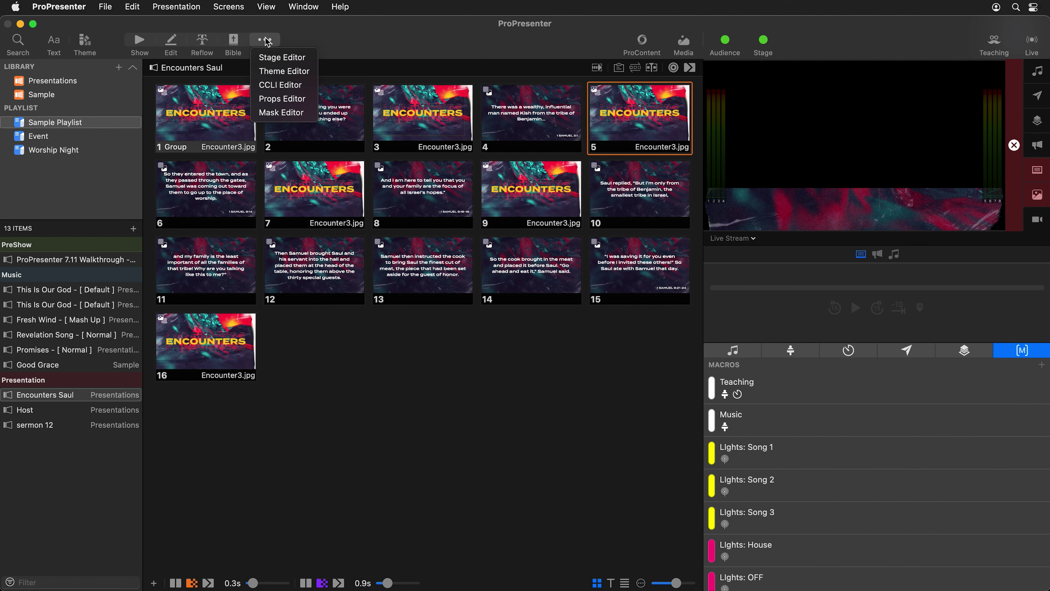
left_click(292, 72)
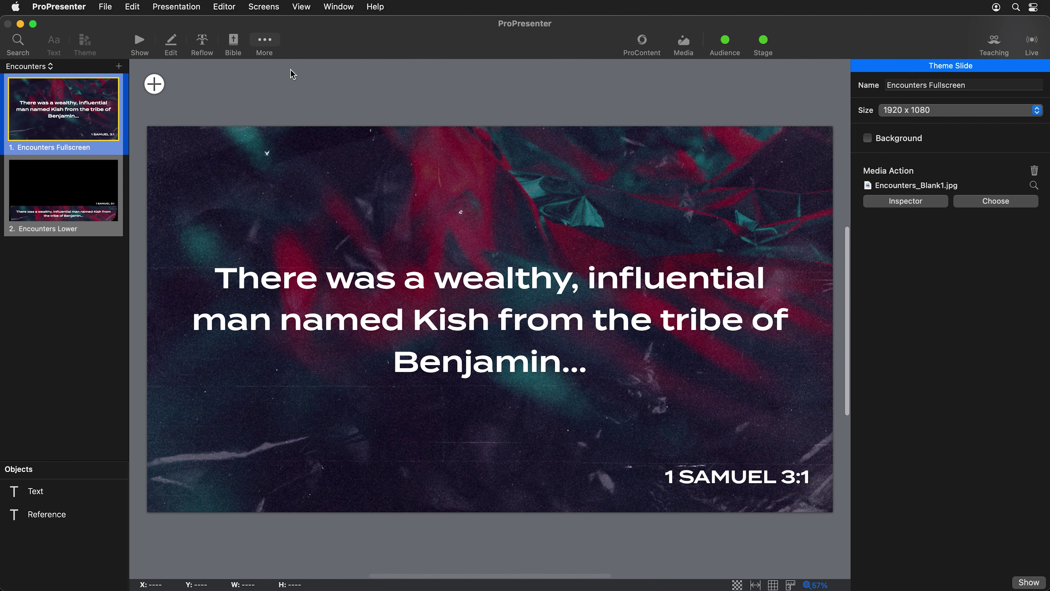
left_click(82, 205)
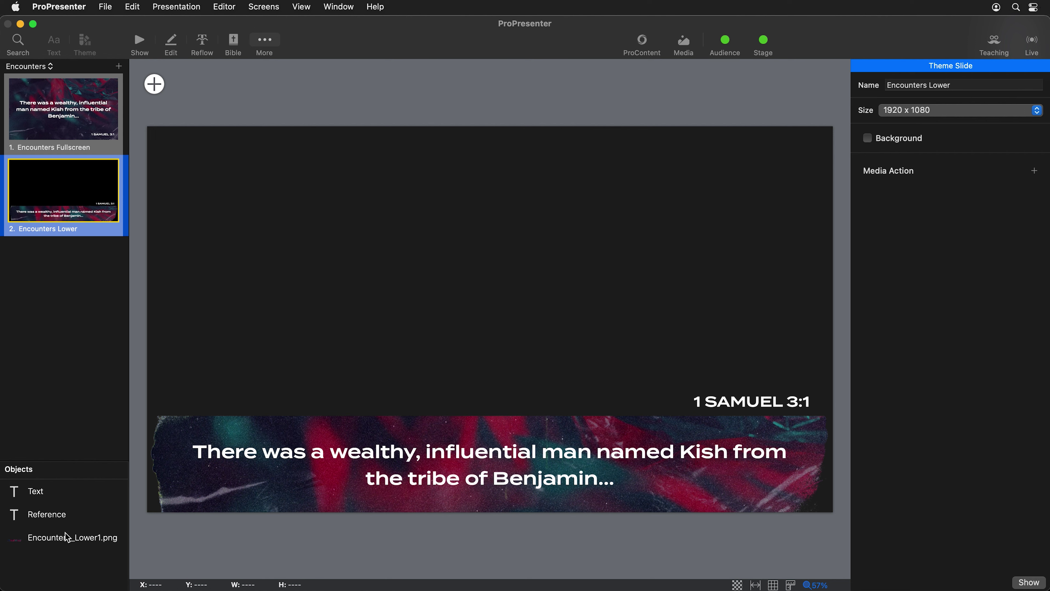
left_click(63, 539)
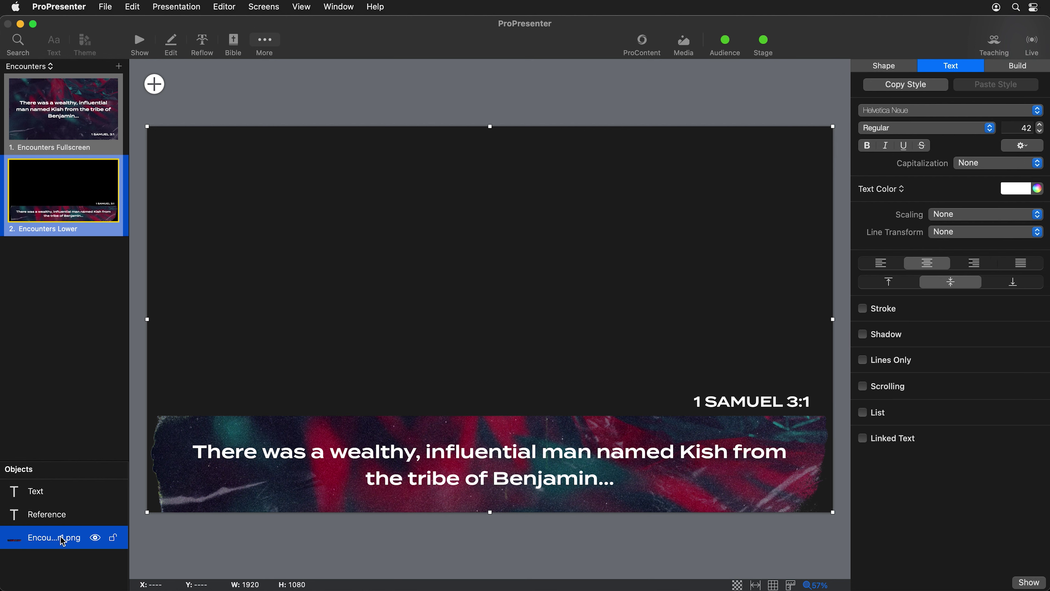
- Enable the image's Visibility condition so it depends on the Text object having text
left_click(884, 67)
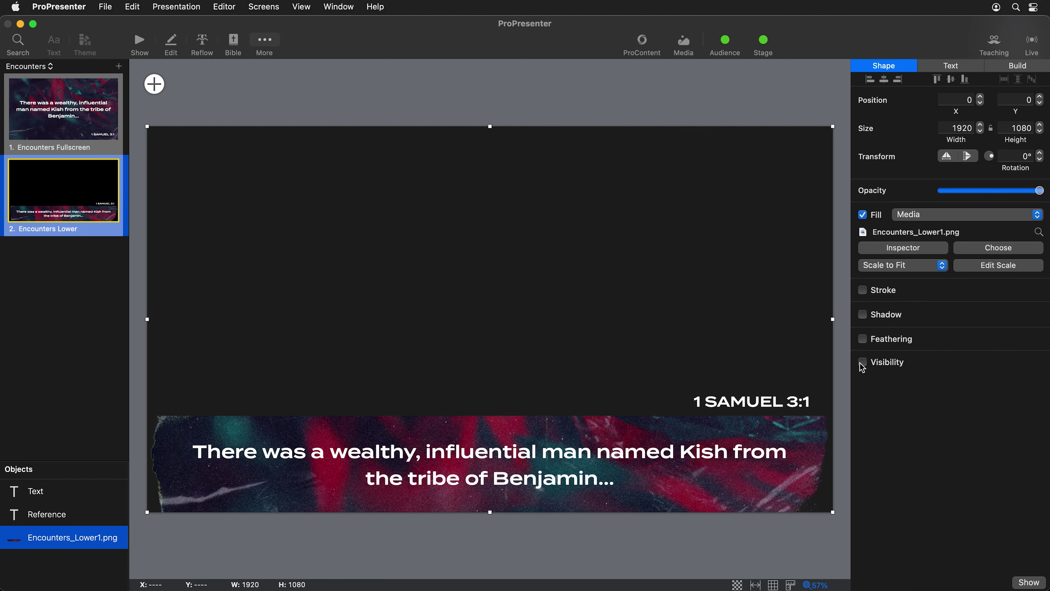
left_click(890, 367)
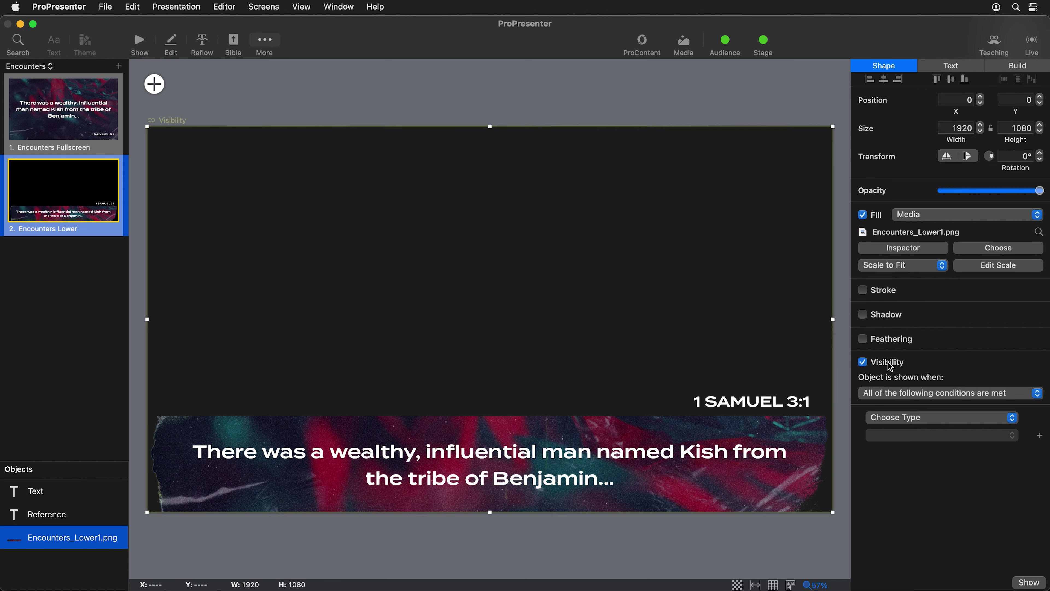
left_click(913, 420)
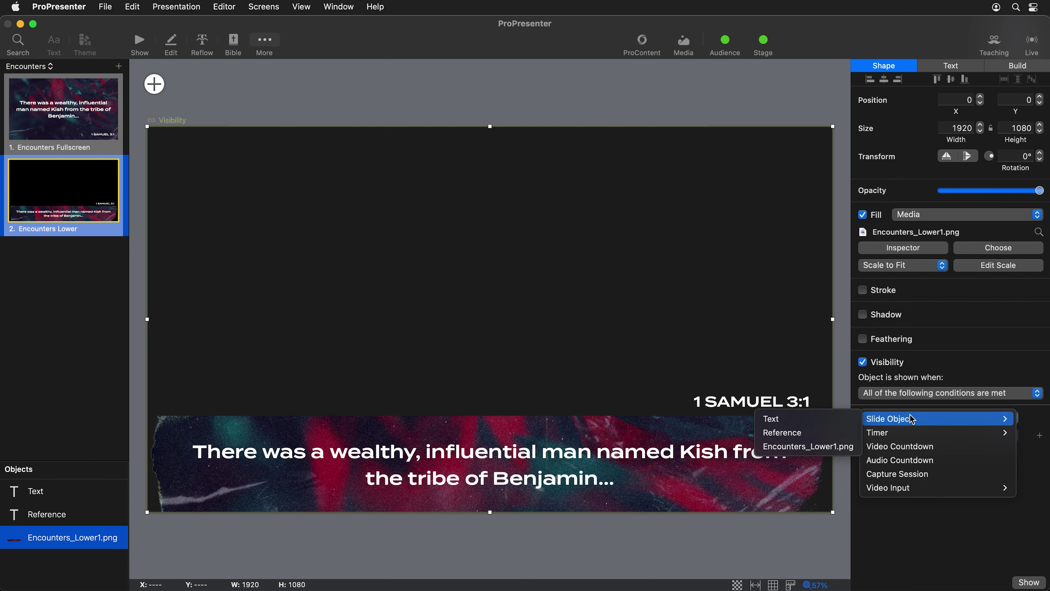
left_click(814, 422)
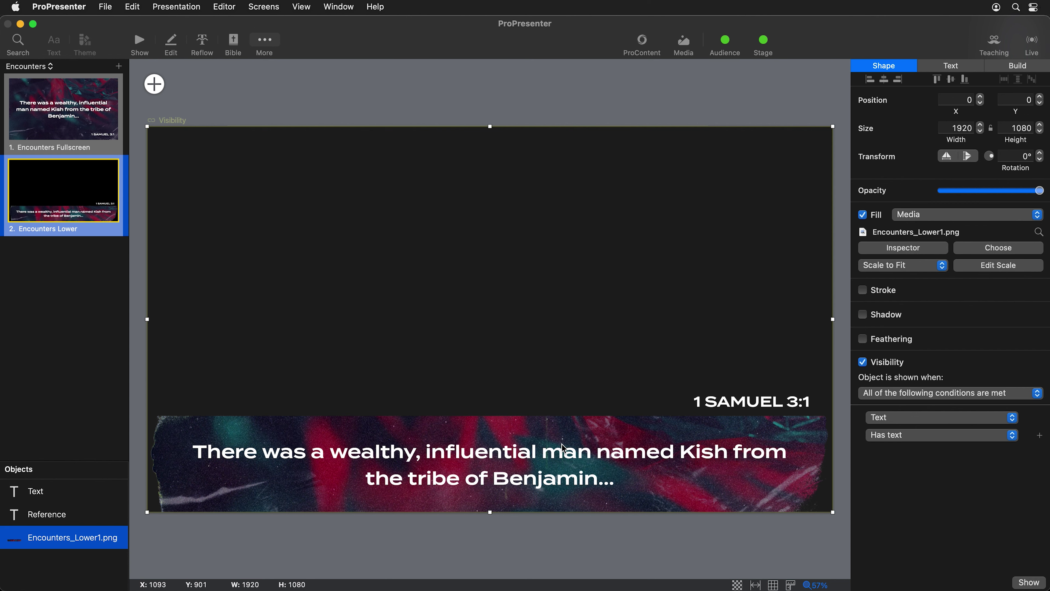
left_click(43, 493)
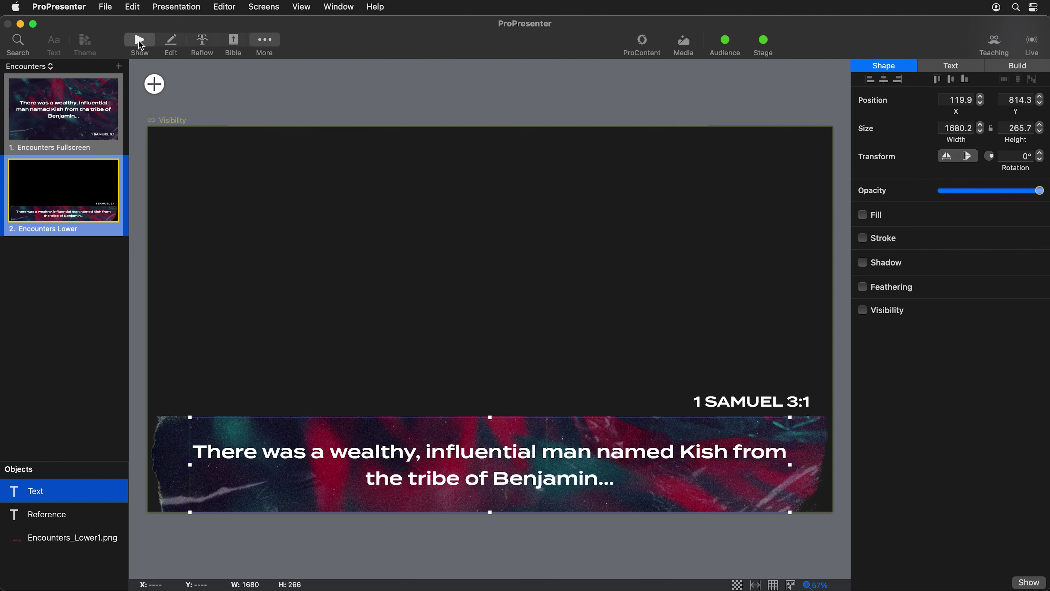
- Back in the show view, send slides 2, 3 and 4 live to verify the band appears only with text
left_click(140, 42)
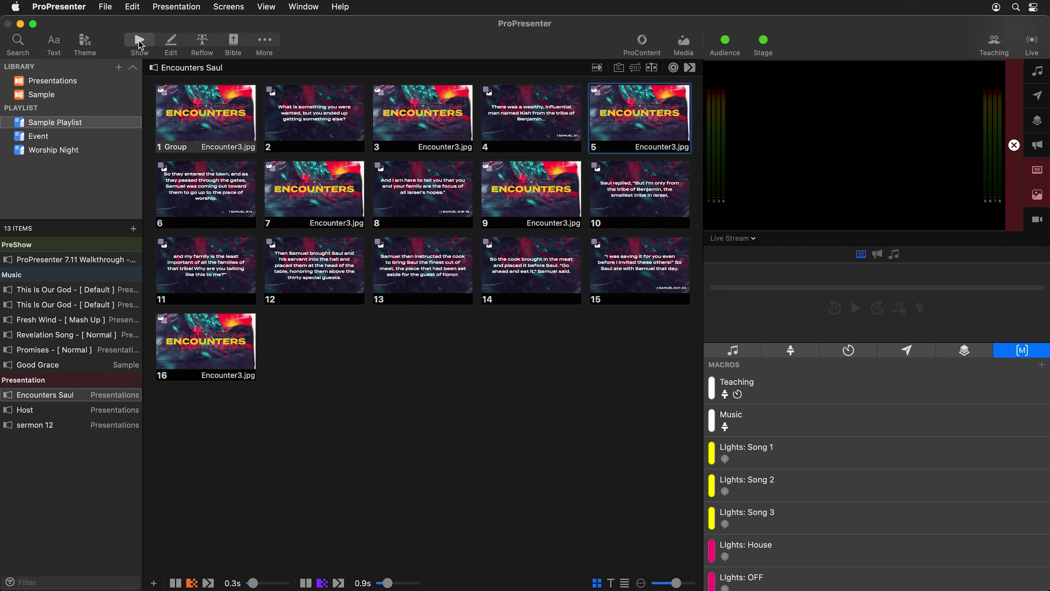
left_click(338, 119)
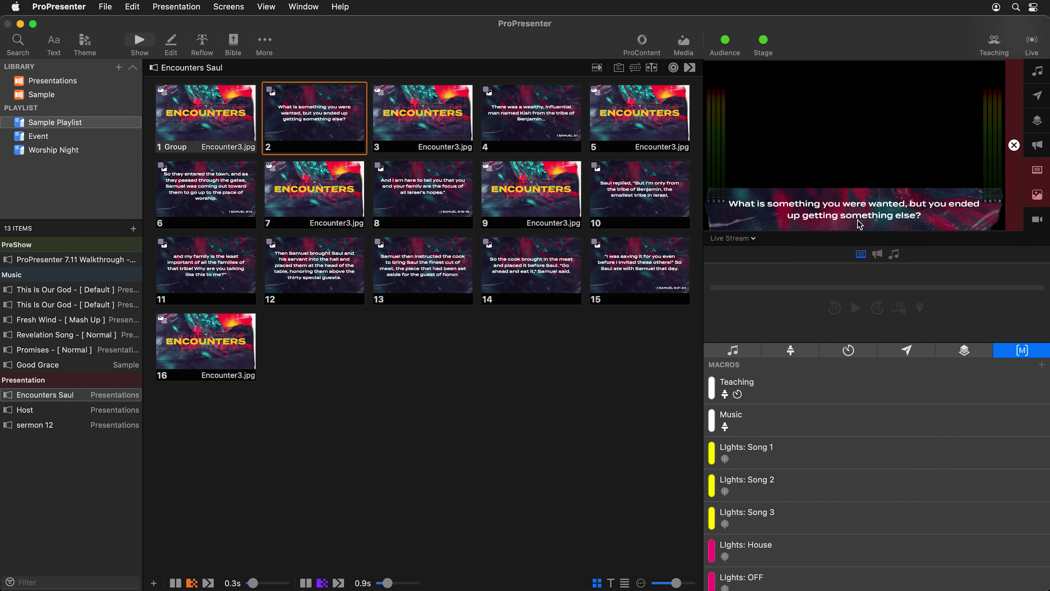
left_click(443, 112)
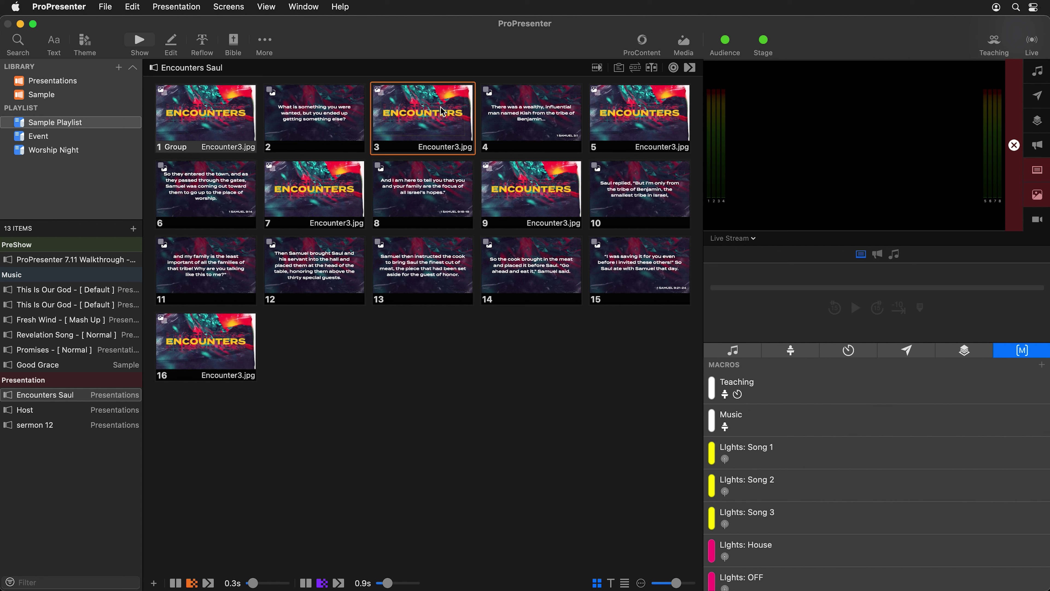
left_click(553, 122)
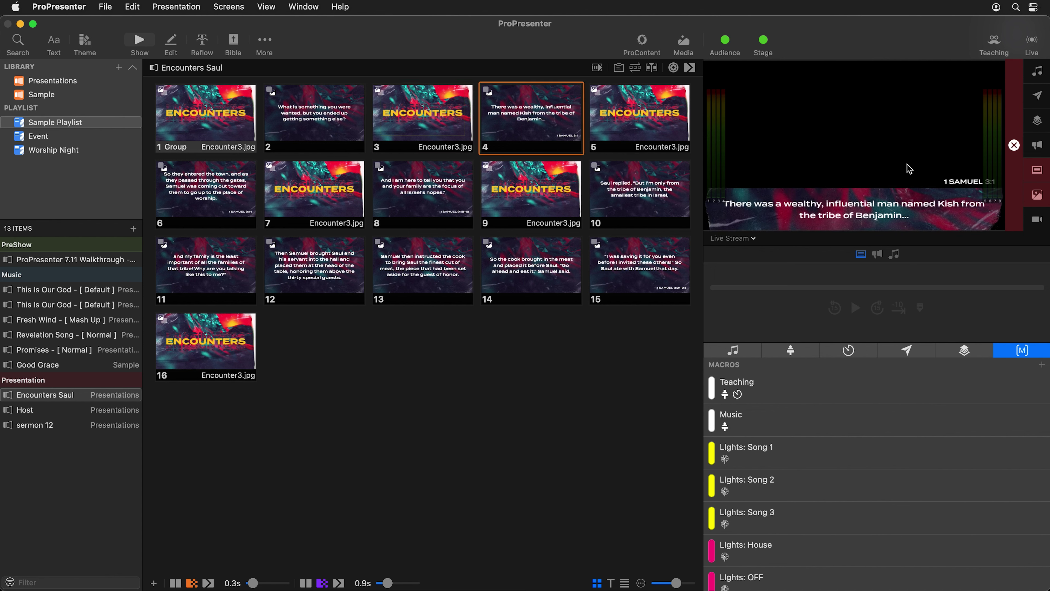